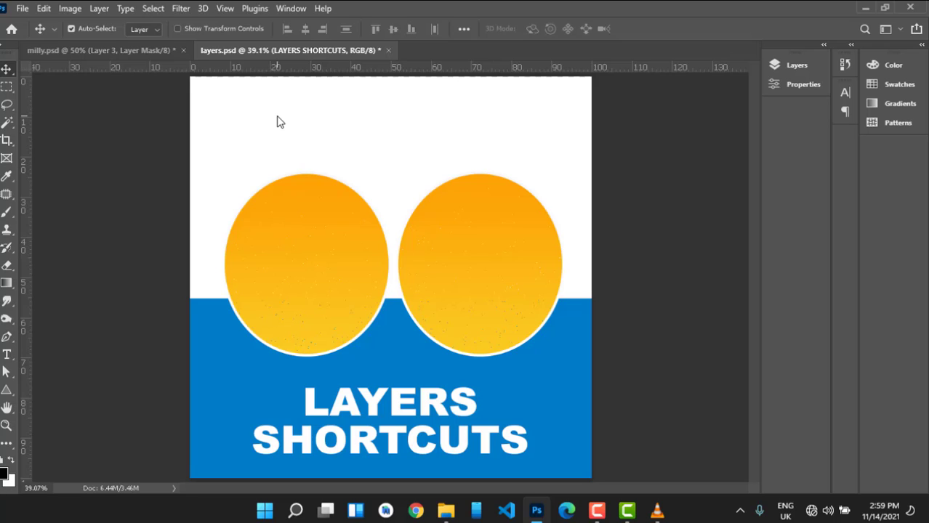
- Show the document's layer list and hide it again, two times over
click(798, 66)
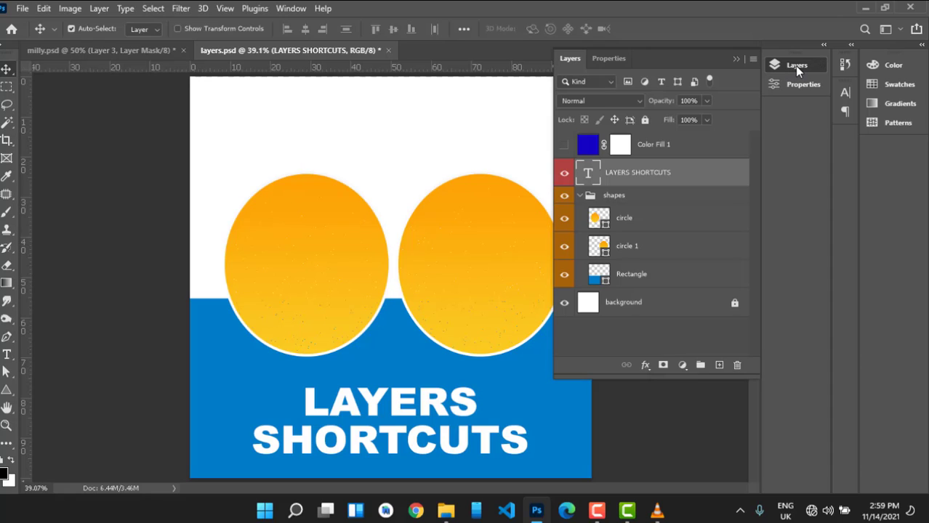
click(801, 66)
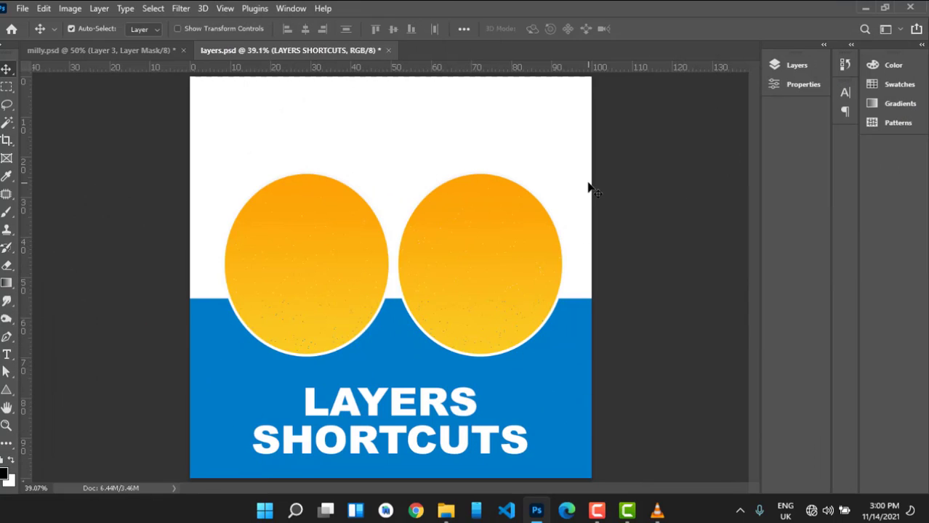
key(F7)
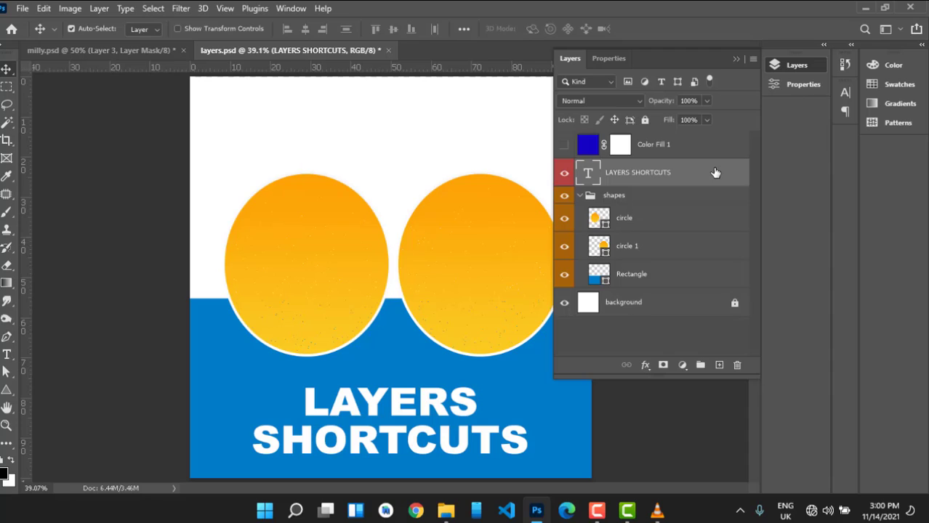
key(F7)
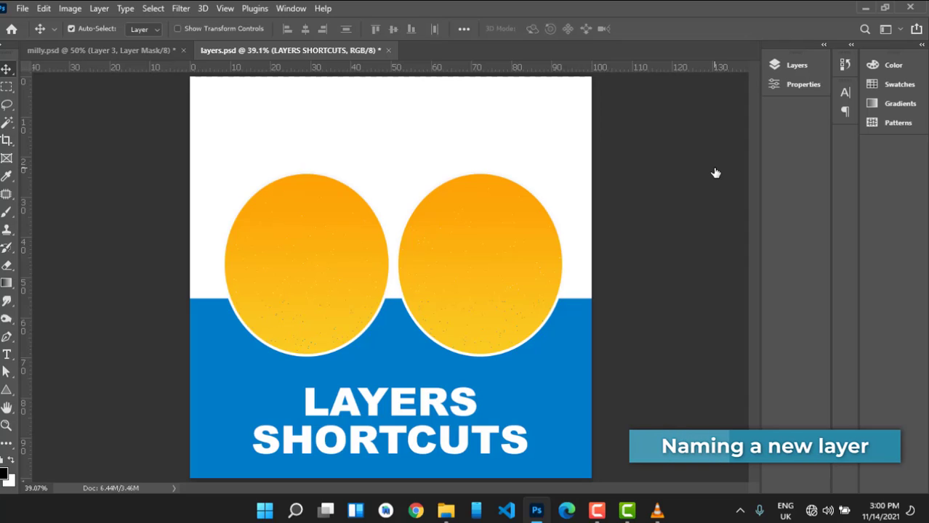
- Show the layer list and add a new blank layer directly above the LAYERS SHORTCUTS text layer
click(794, 73)
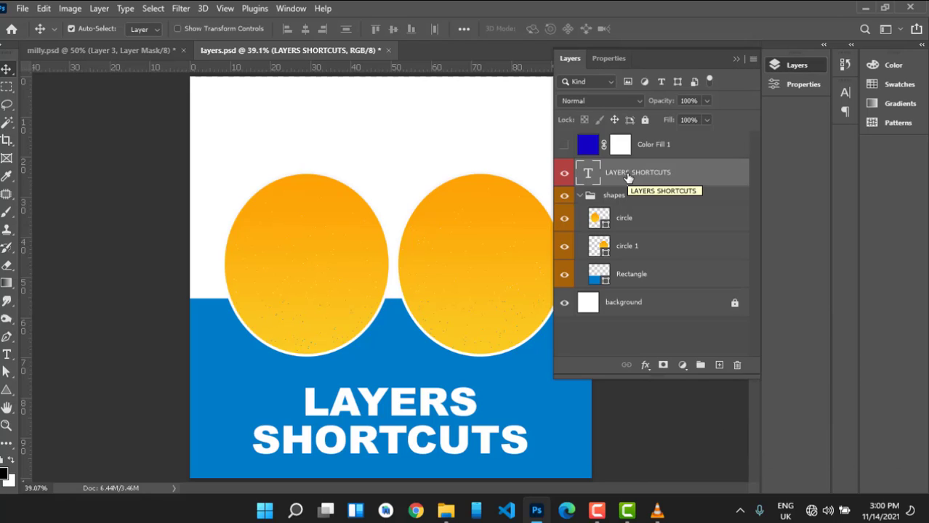
click(719, 367)
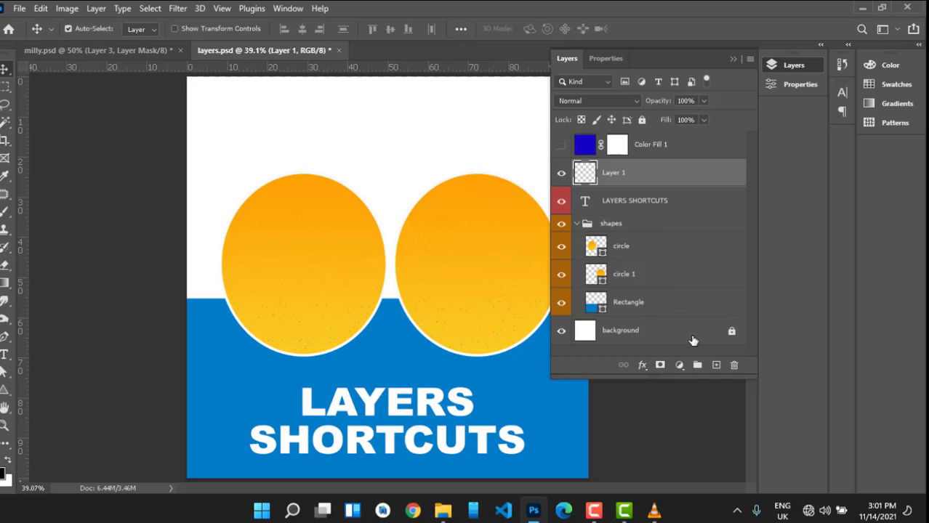
- Create a new layer named SHAPE LAYER above Layer 1, with no colour label, Normal mode and 100% opacity
alt+click(716, 366)
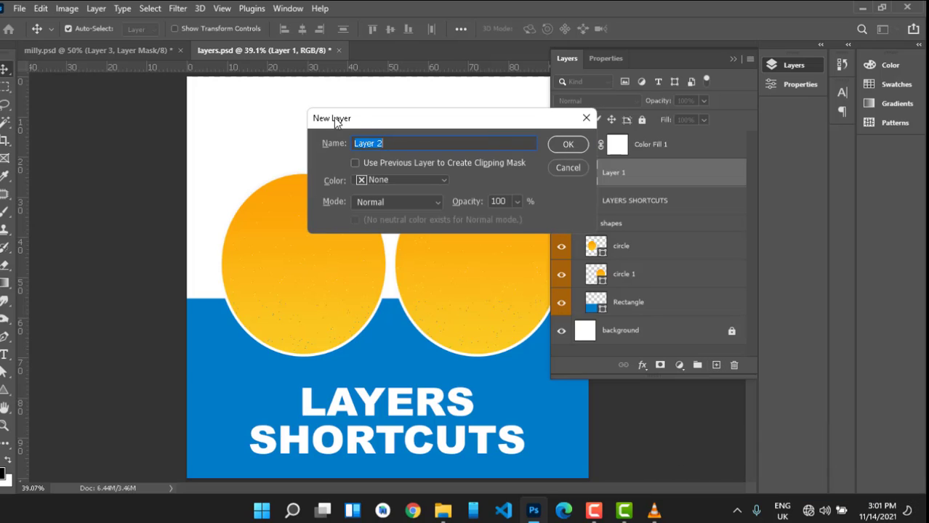
drag(335, 123, 244, 149)
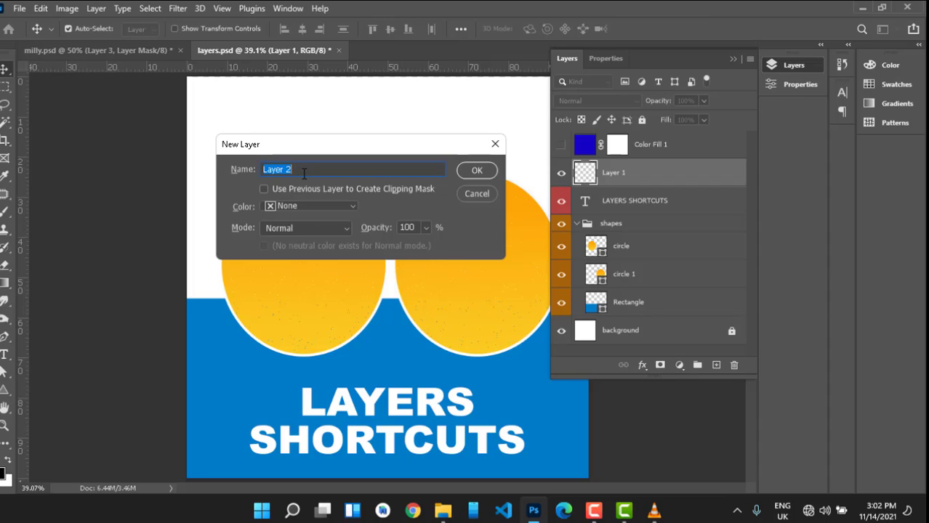
text(SH)
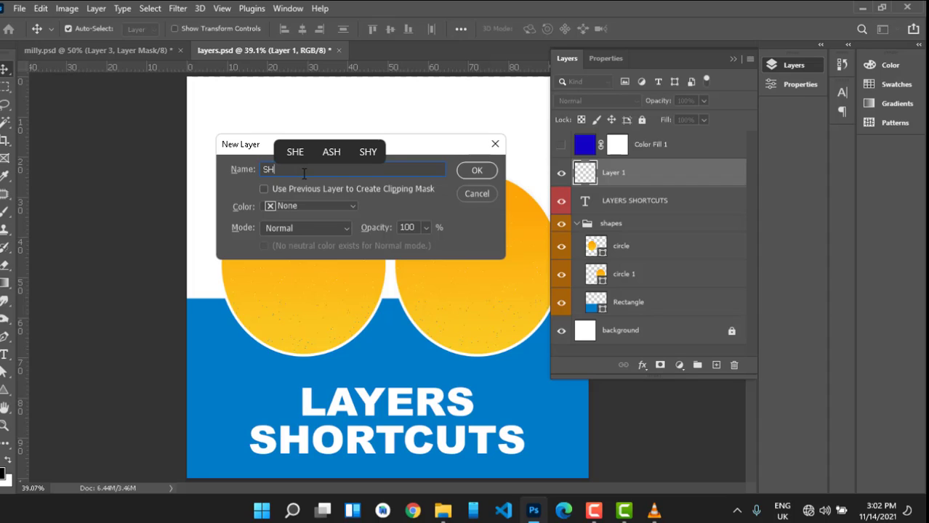
text(PE)
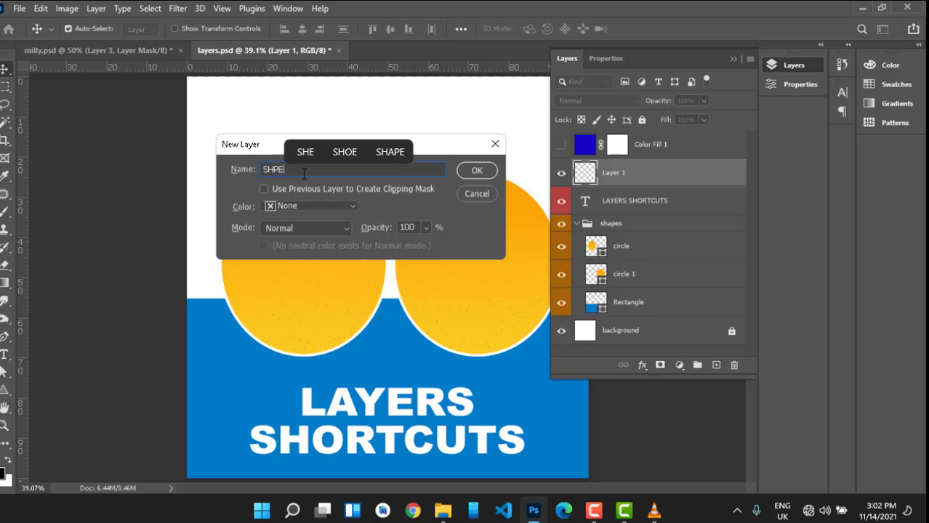
click(385, 156)
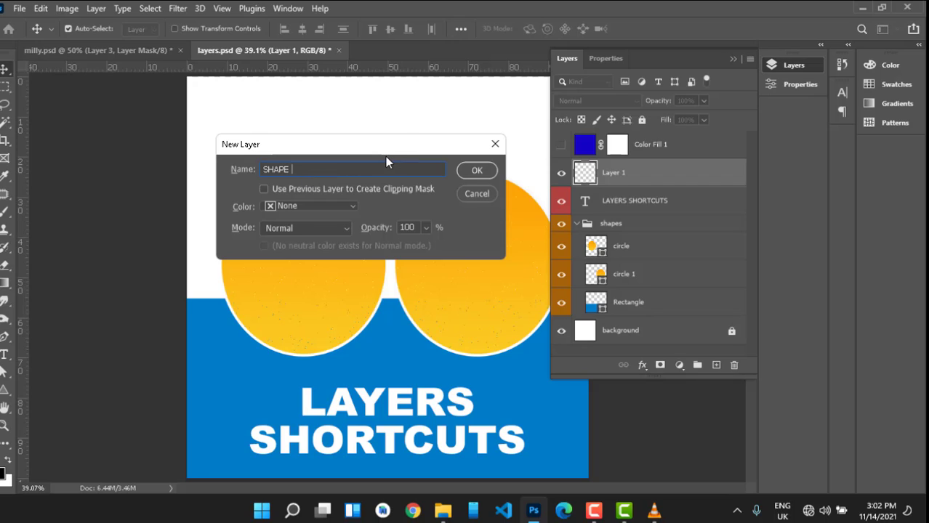
text(LA)
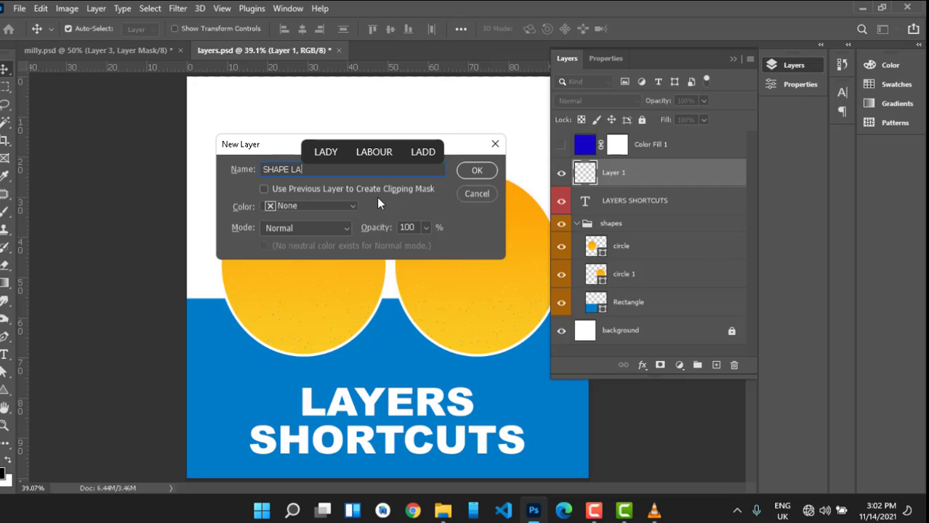
text(YER)
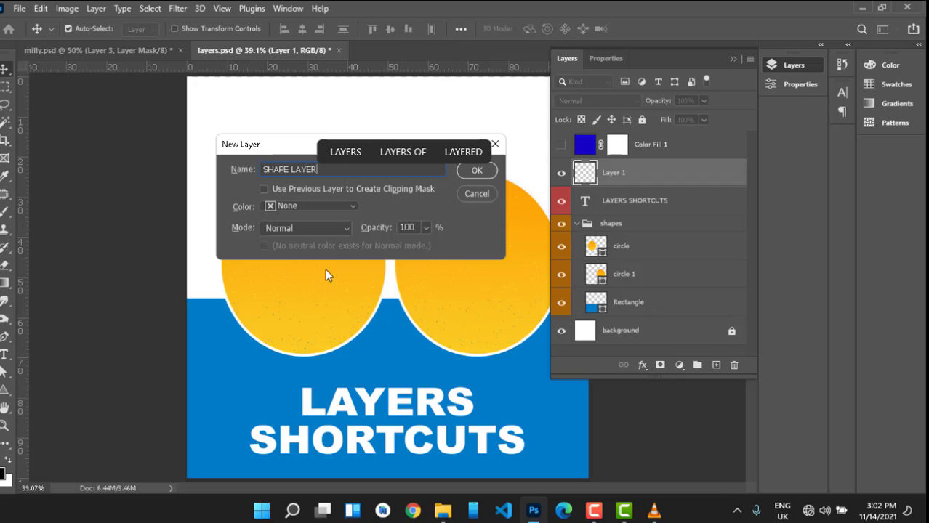
key(Tab)
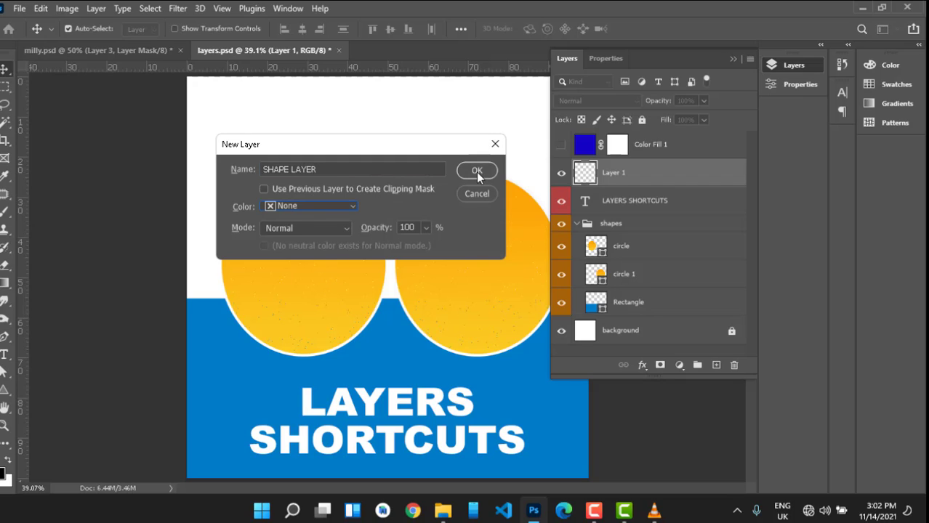
click(476, 171)
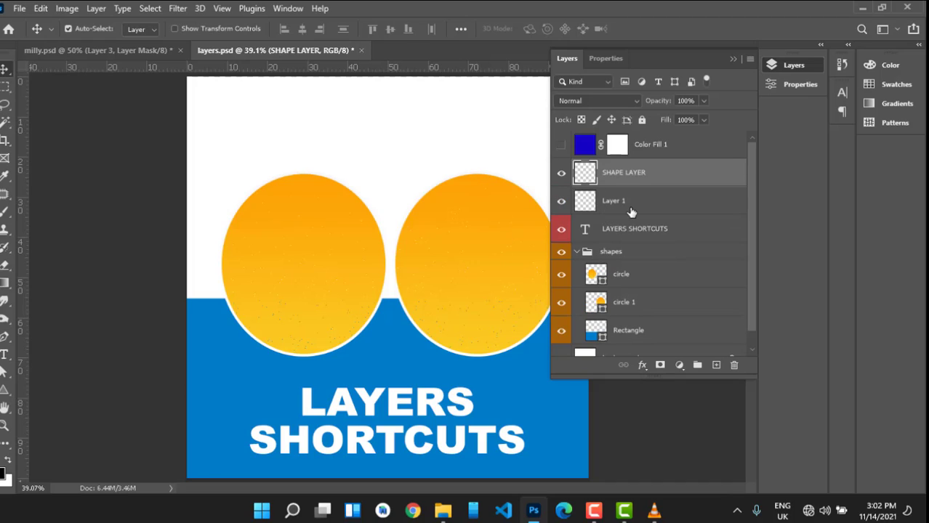
- Create a new layer named TEXT LAYER directly above Layer 1
click(629, 210)
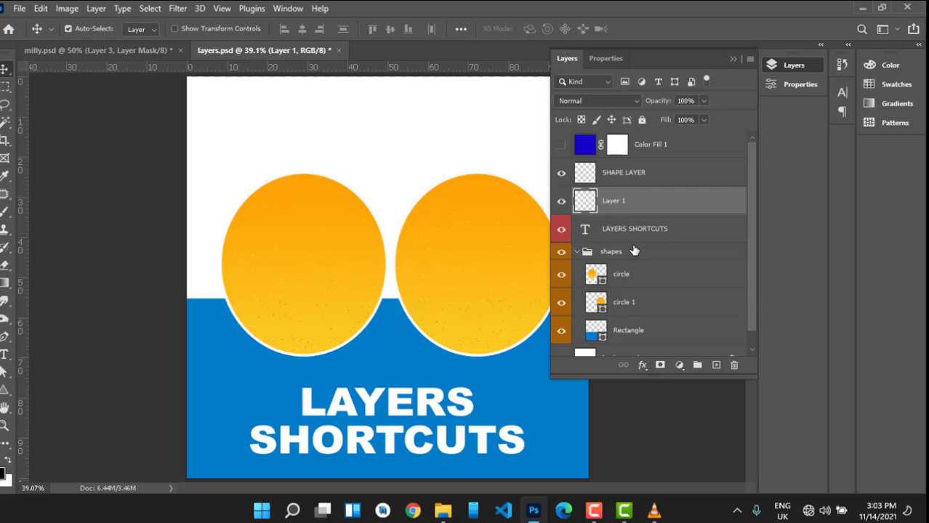
key(ctrl+shift+n)
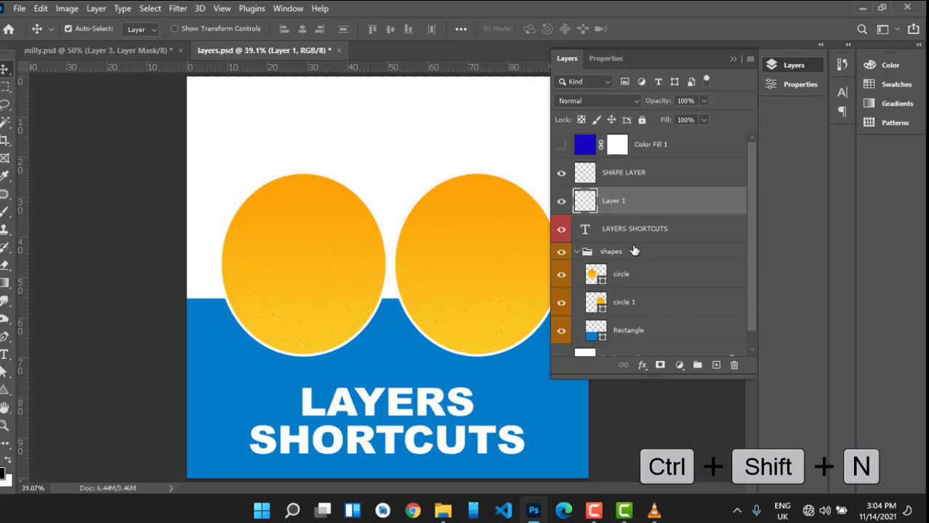
key(ctrl)
key(ctrl+shift+n)
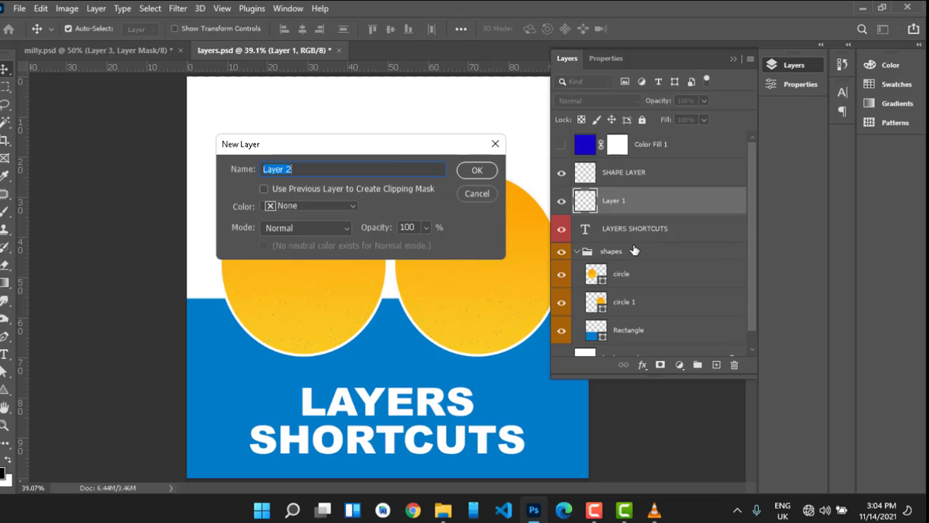
text(TEXT LA)
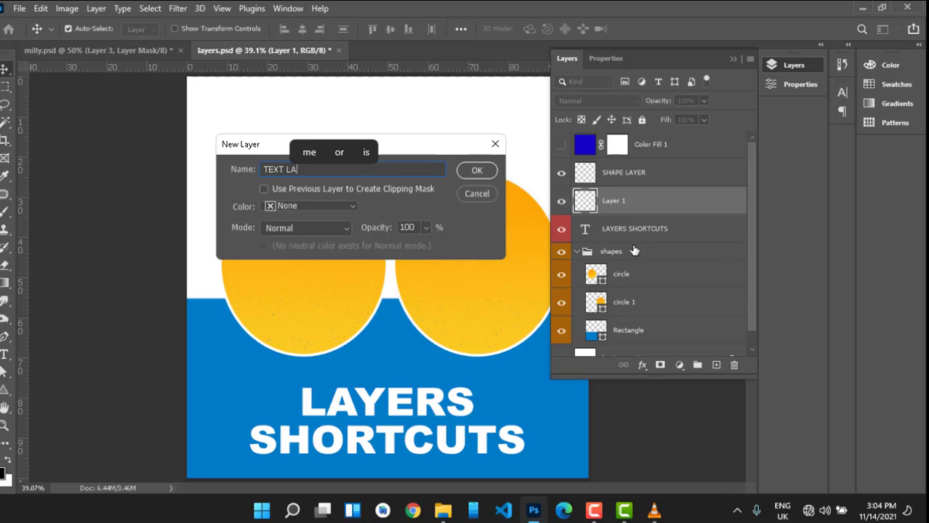
text(YER)
key(Return)
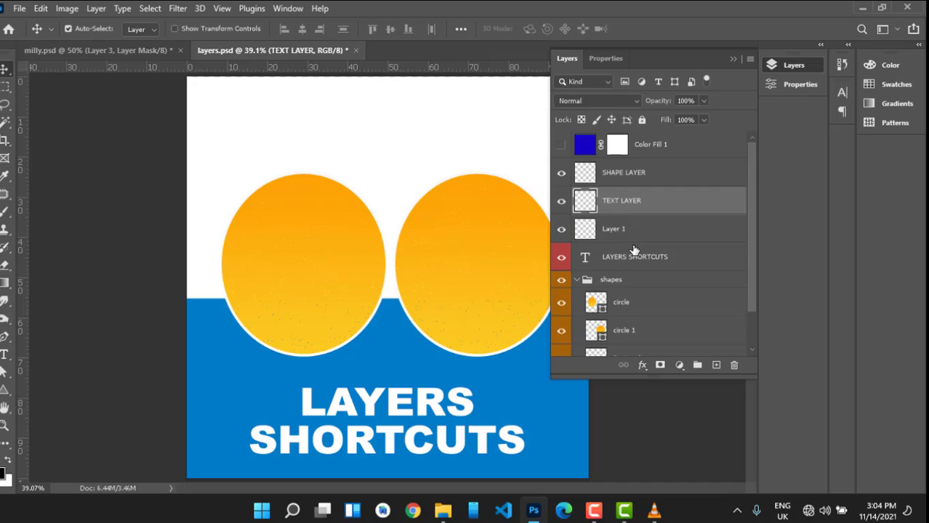
- Add a blank layer directly above TEXT LAYER, skipping the naming dialog
key(ctrl+alt+shift+n)
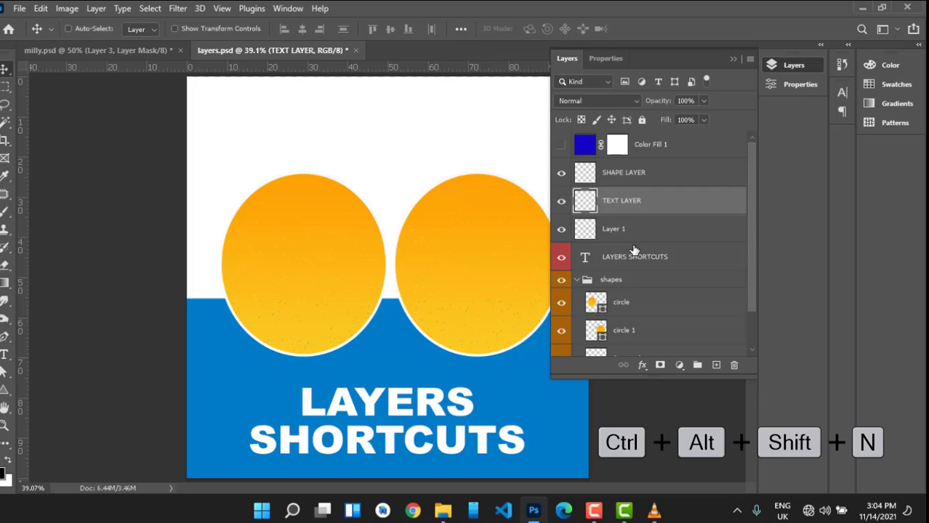
key(ctrl+alt+shift+n)
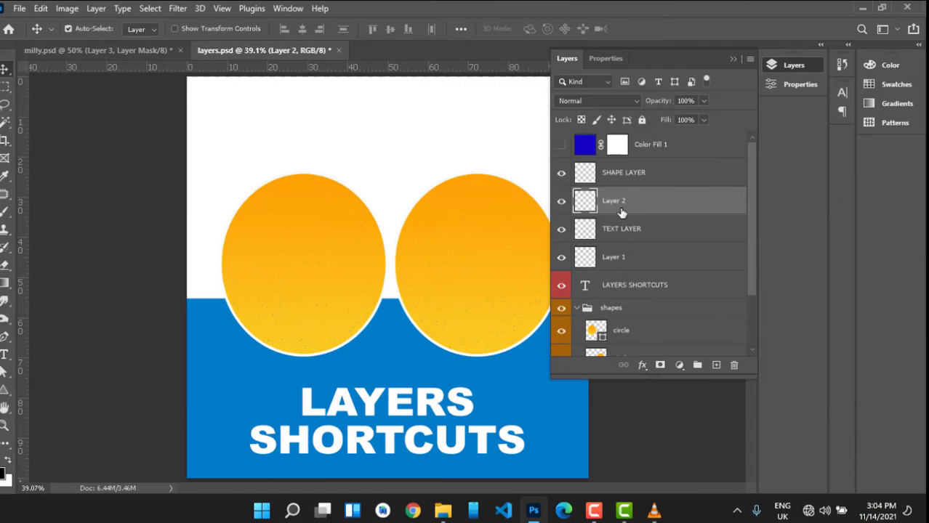
- Make the Color Fill 1 layer visible and duplicate it
click(586, 145)
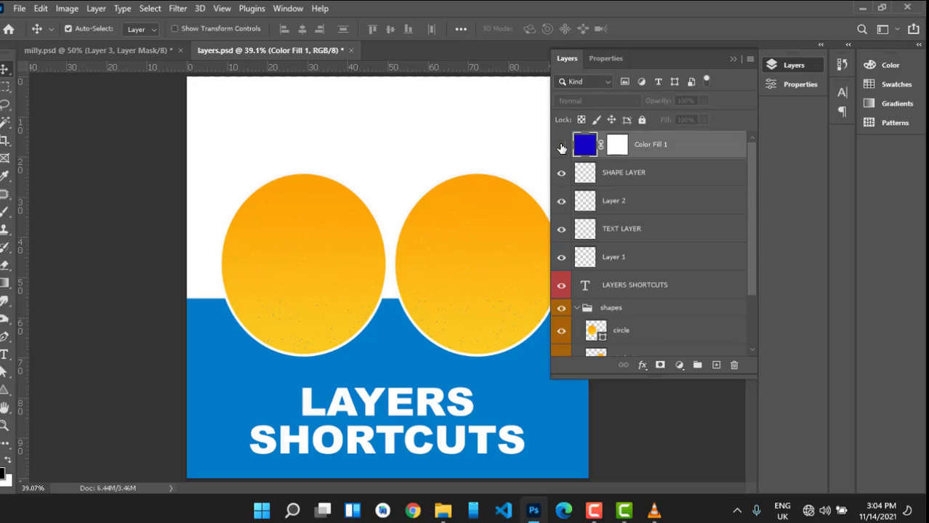
click(562, 146)
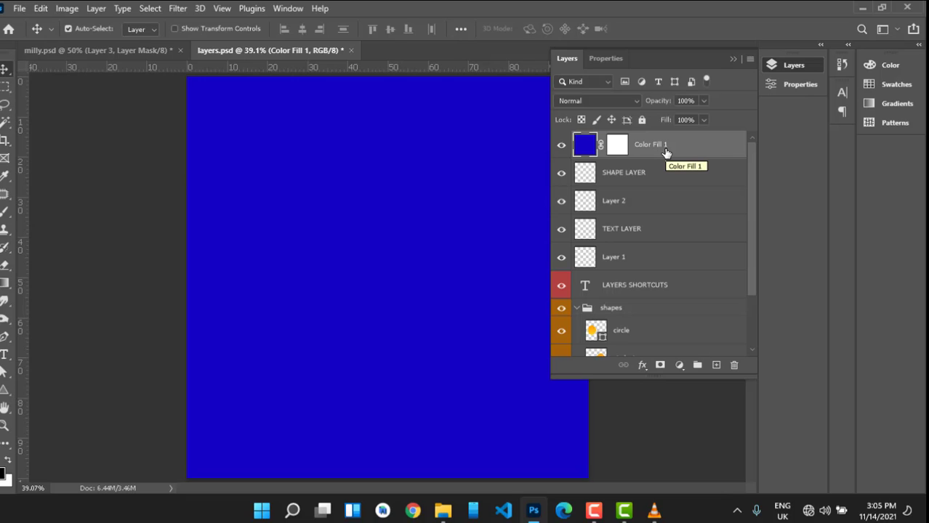
key(ctrl)
key(ctrl+j)
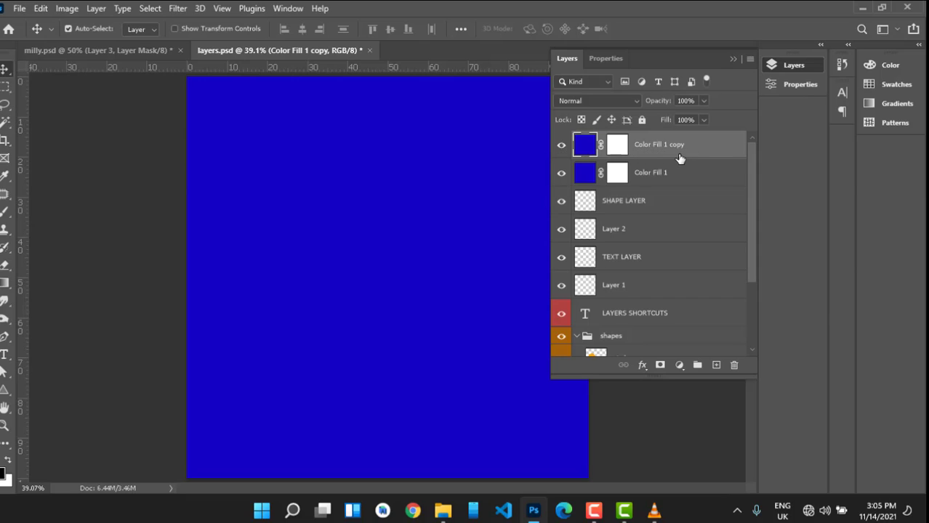
- Duplicate the copied colour fill layer, naming the duplicate BLUE BACKGROUND
key(ctrl+alt+j)
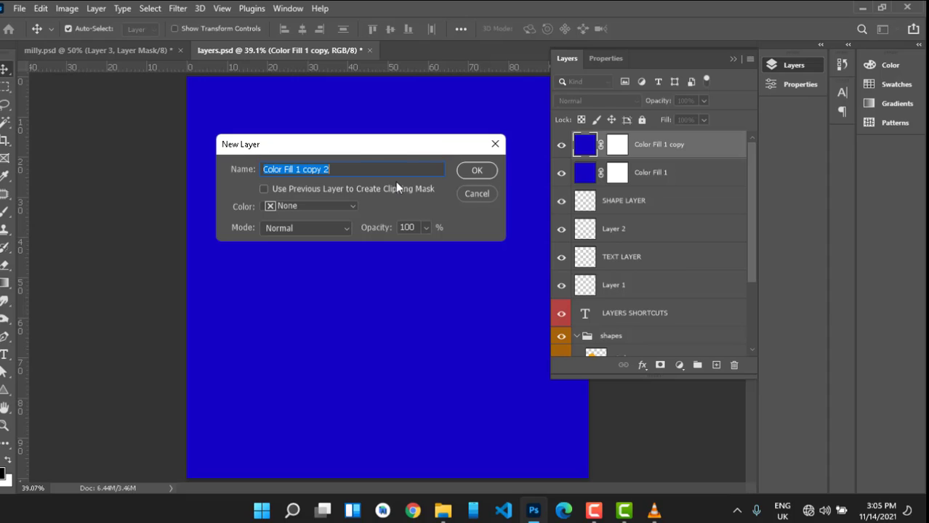
text(BLUE BACKG)
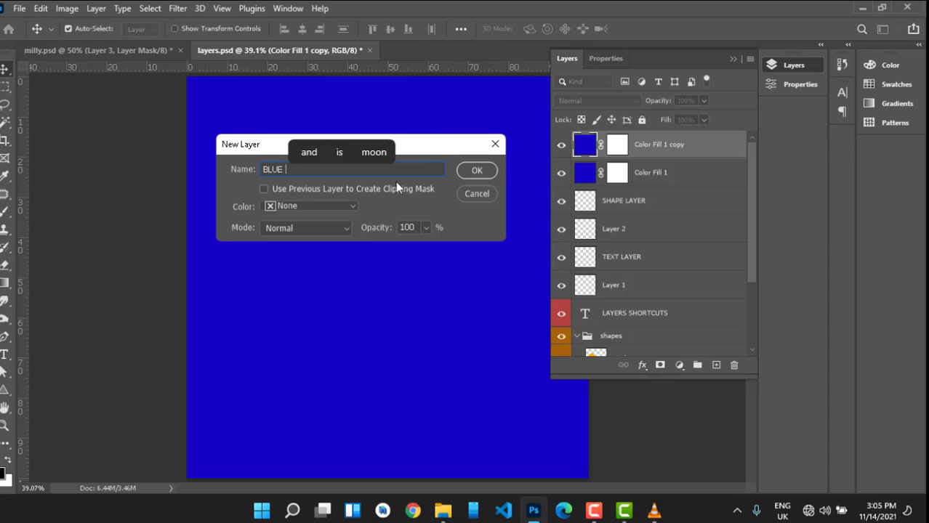
text(ROUND)
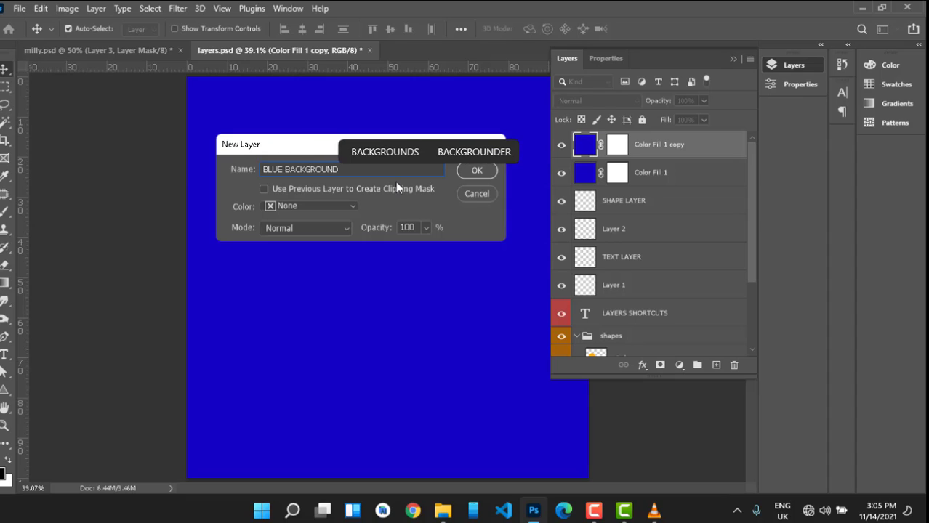
key(Return)
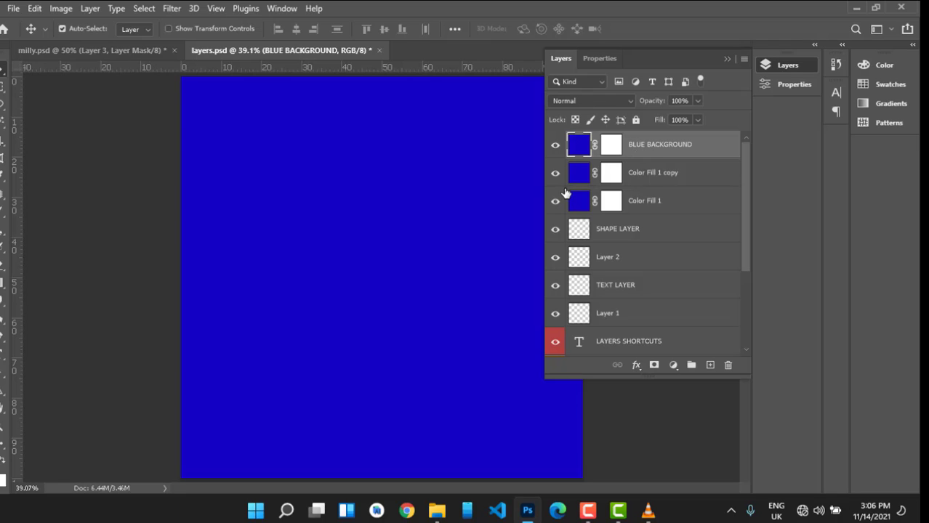
- Add a new layer above BLUE BACKGROUND, filling it with the white background colour and finally the black foreground colour
click(710, 365)
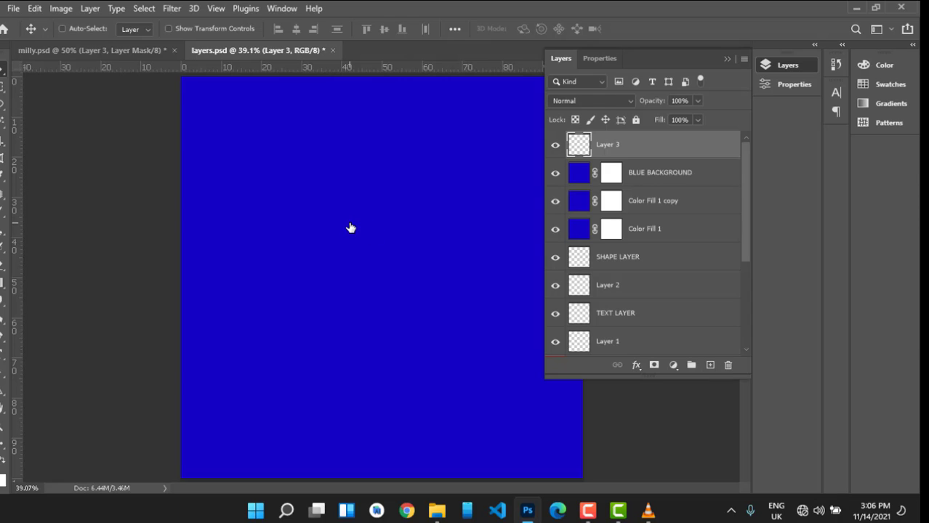
key(ctrl+BackSpace)
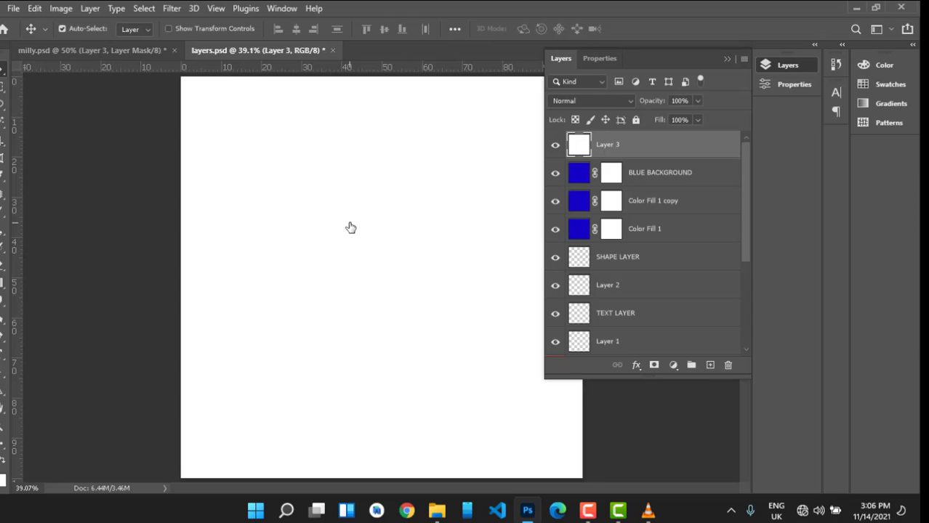
key(ctrl)
key(alt+BackSpace)
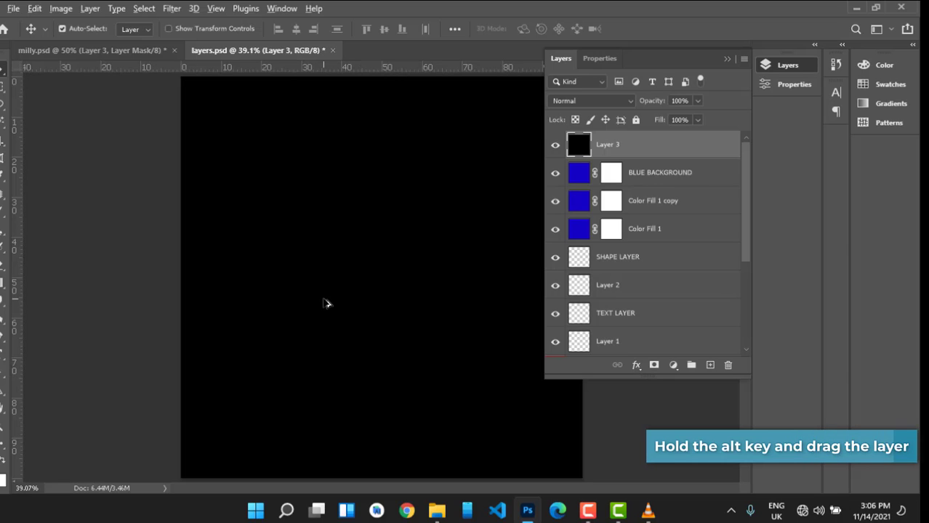
- Duplicate the black layer twice, moving the first copy slightly upward, and make the middle of the three black layers active
drag(325, 303, 324, 275)
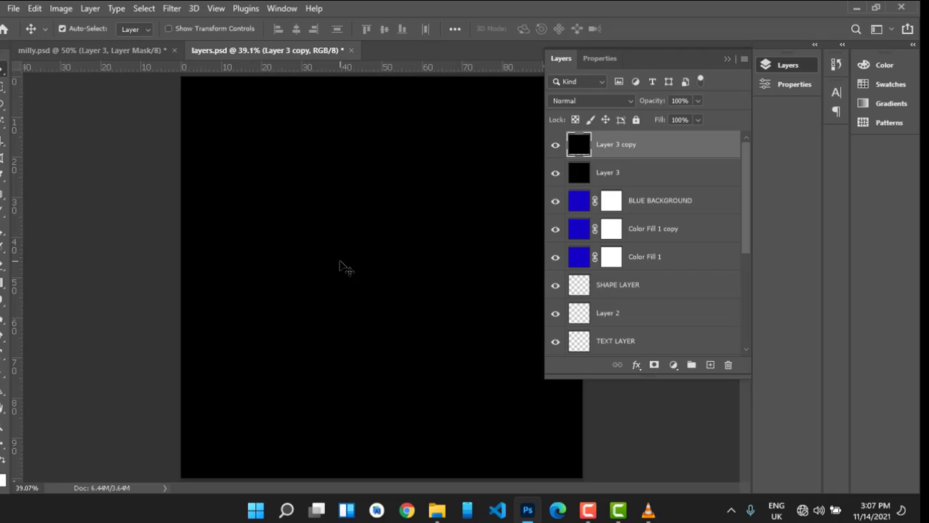
key(ctrl+j)
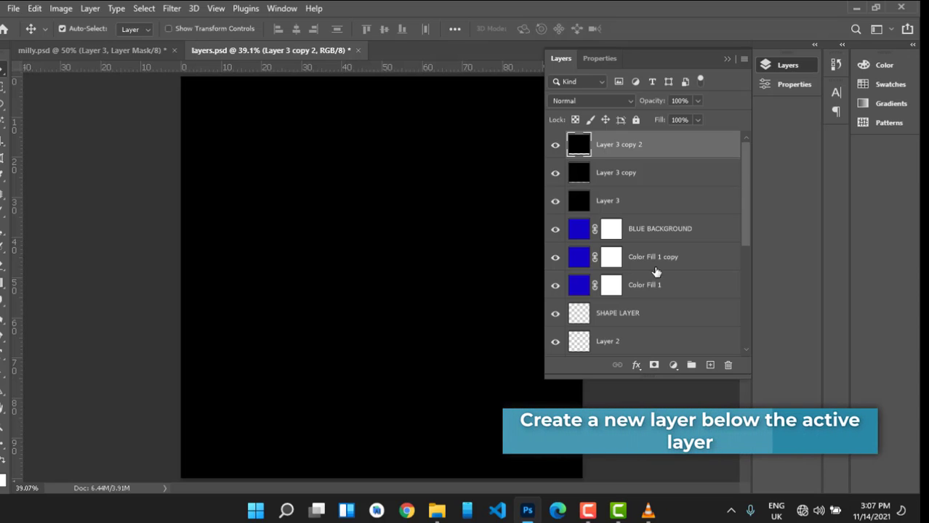
key(alt+bracketleft)
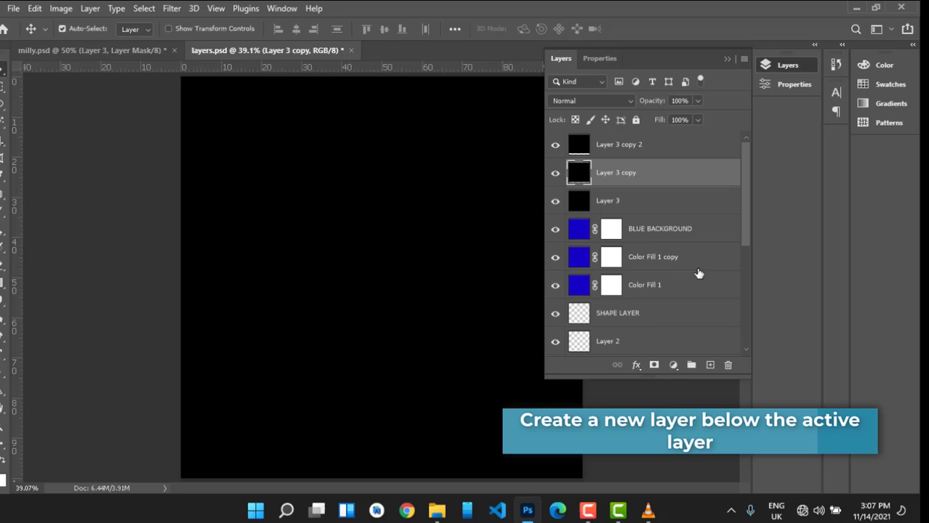
- Add one empty layer directly below Layer 3, the lowest black layer, and another directly above it
click(629, 210)
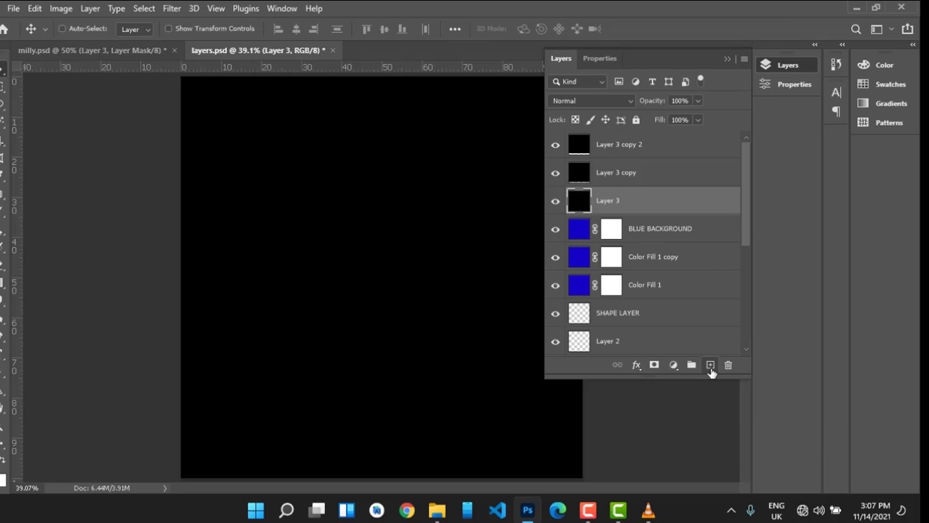
click(710, 366)
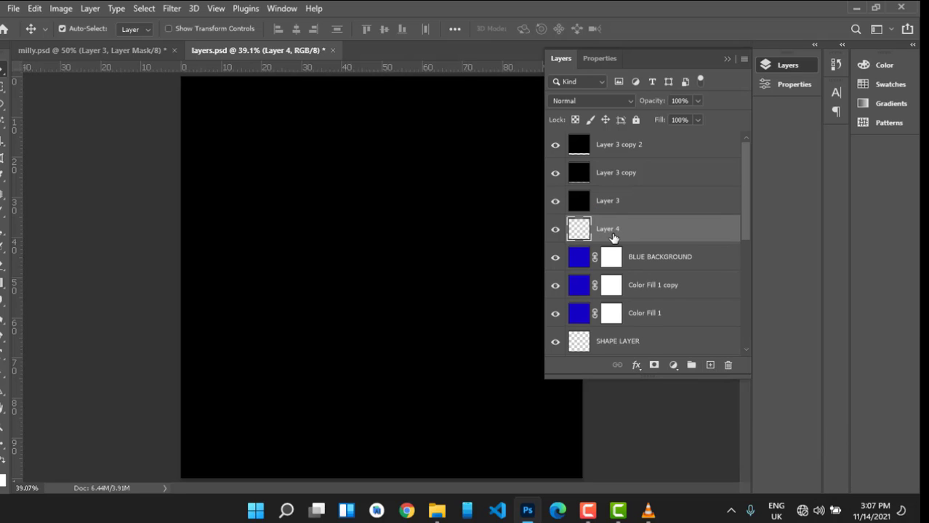
click(617, 201)
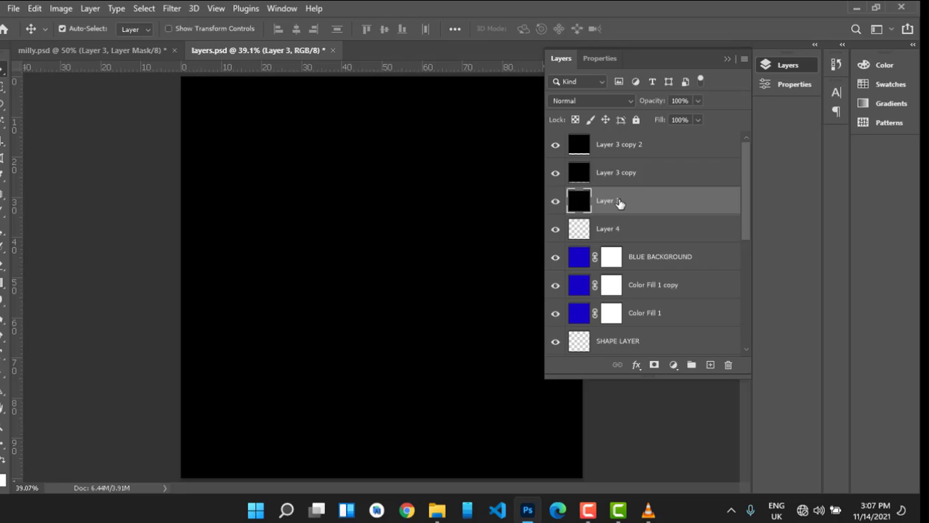
click(641, 231)
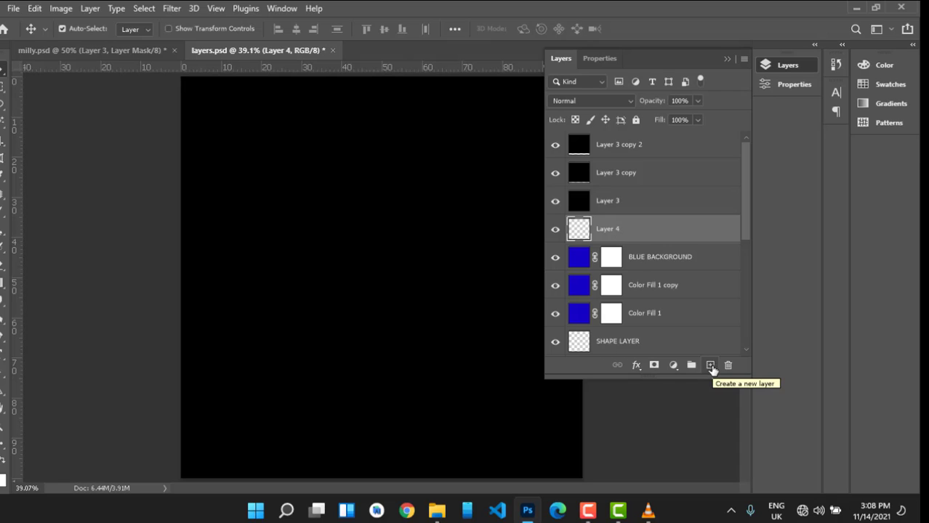
click(603, 206)
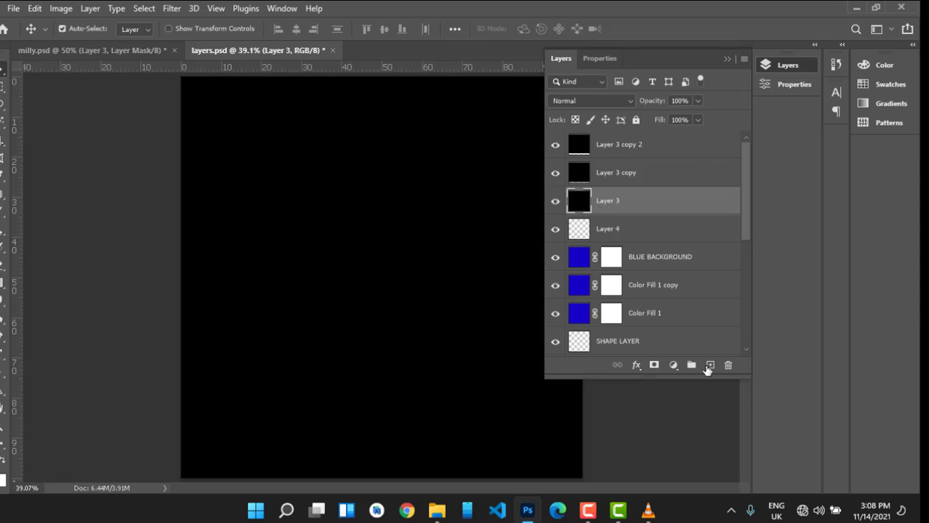
click(709, 365)
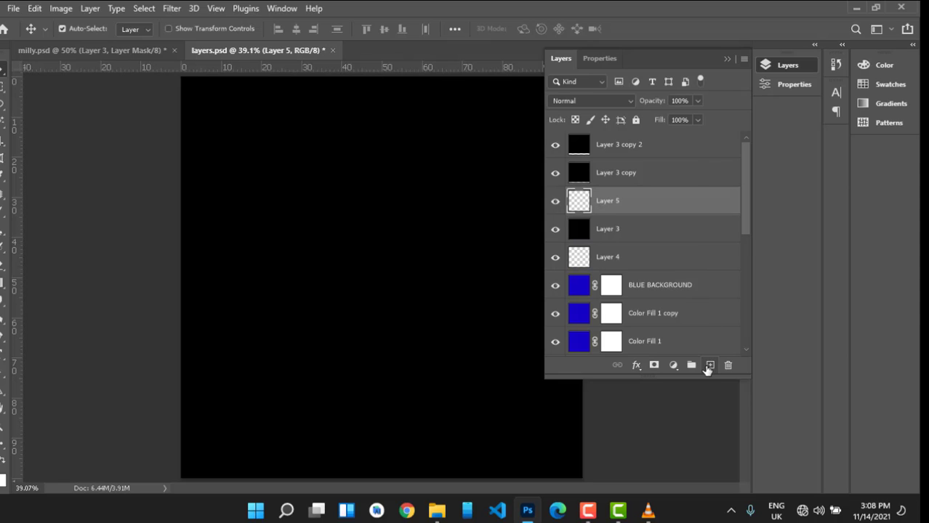
- Add a new layer named GHANA directly below Layer 3
click(616, 230)
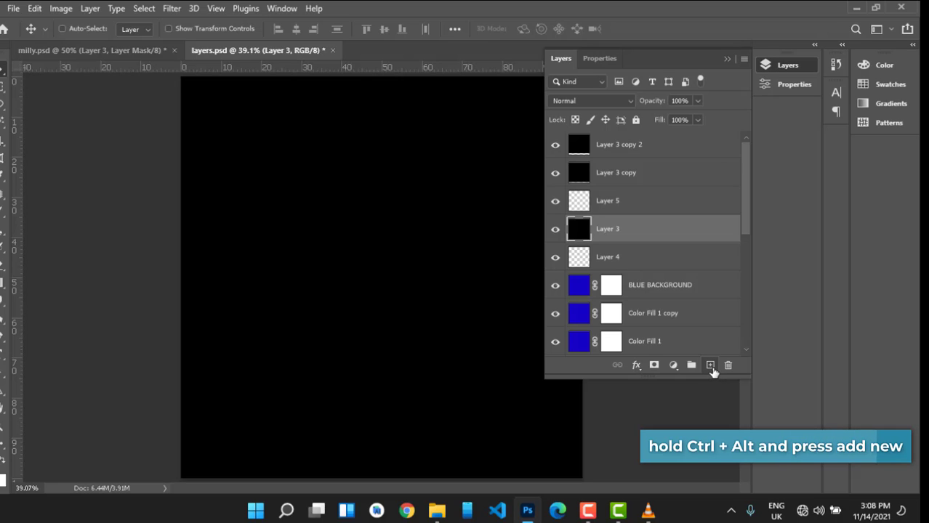
ctrl+alt+click(711, 365)
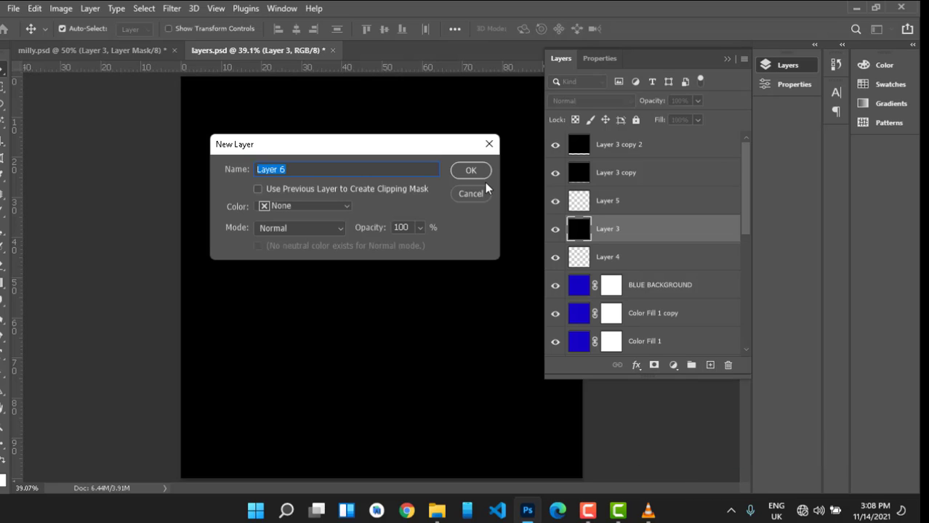
text(GHANA)
click(483, 179)
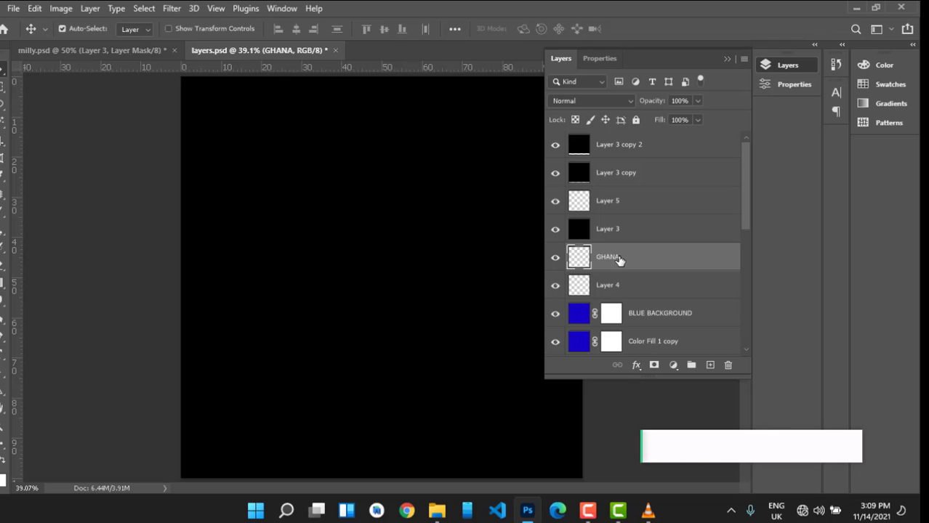
- Select all layers in the document at once, from the topmost layer down to background
scroll(618, 260, down, 8)
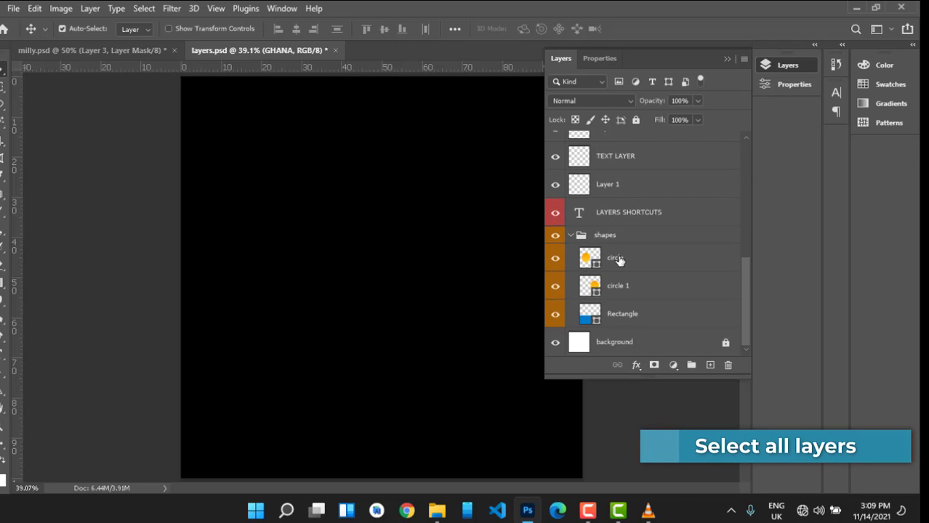
scroll(618, 260, up, 6)
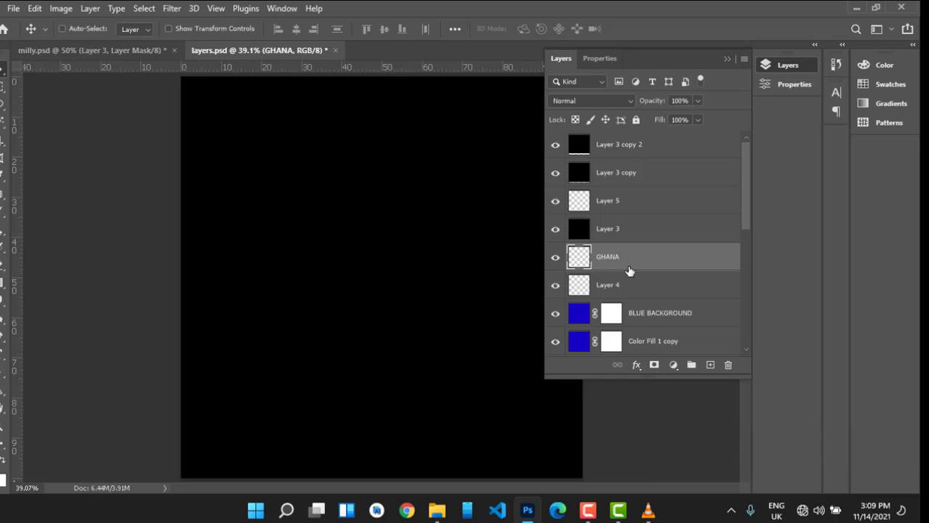
key(ctrl+alt+a)
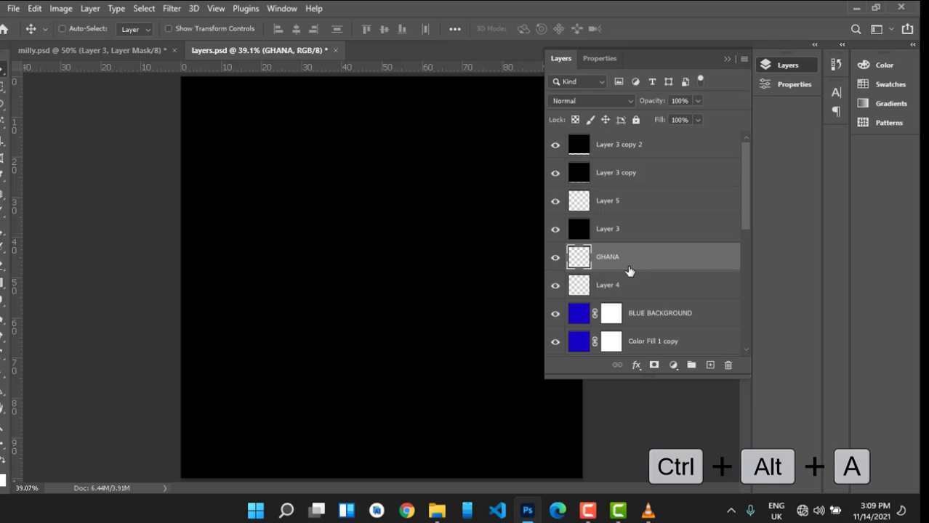
key(ctrl+alt+a)
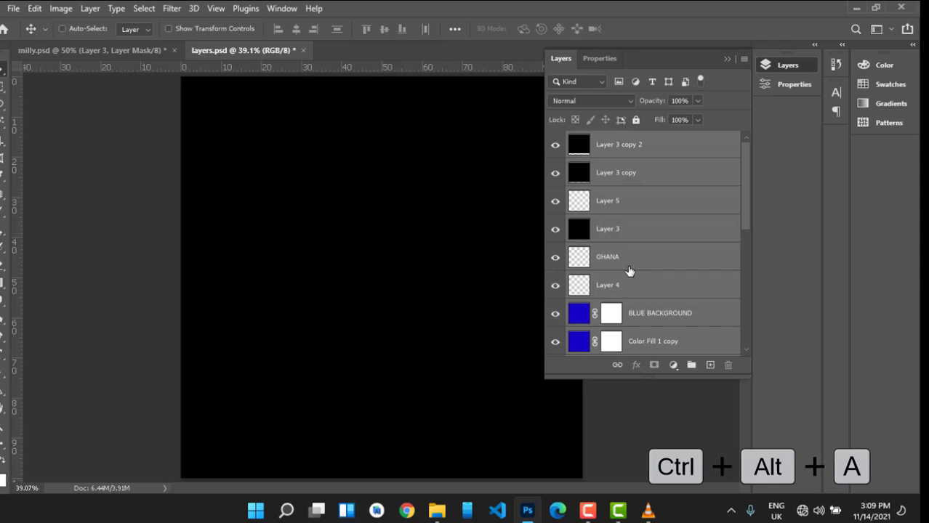
scroll(630, 271, down, 5)
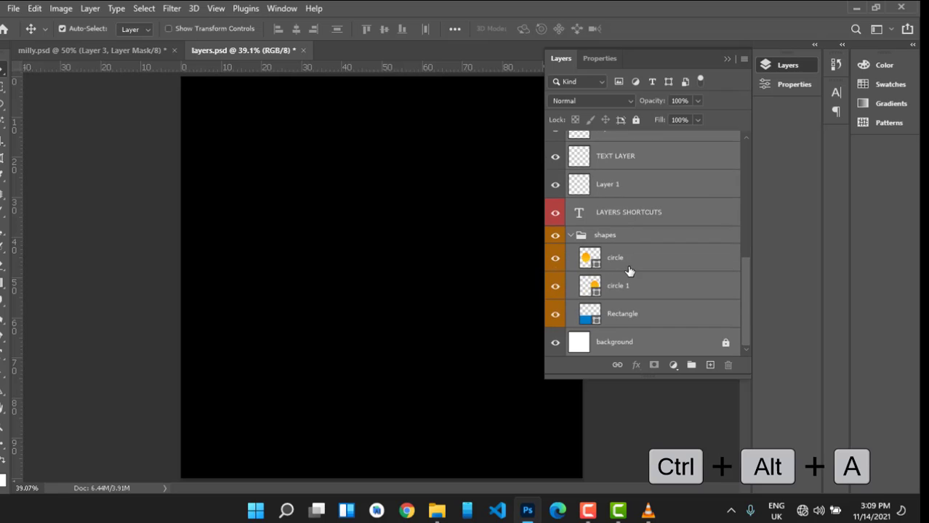
scroll(629, 271, up, 6)
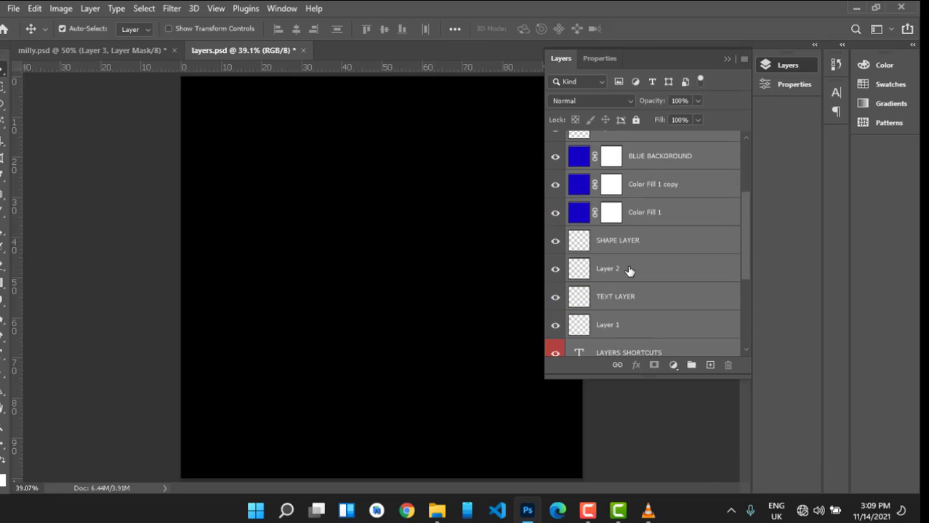
- Select the contiguous range of layers from circle to Rectangle in the shapes group
scroll(629, 271, down, 6)
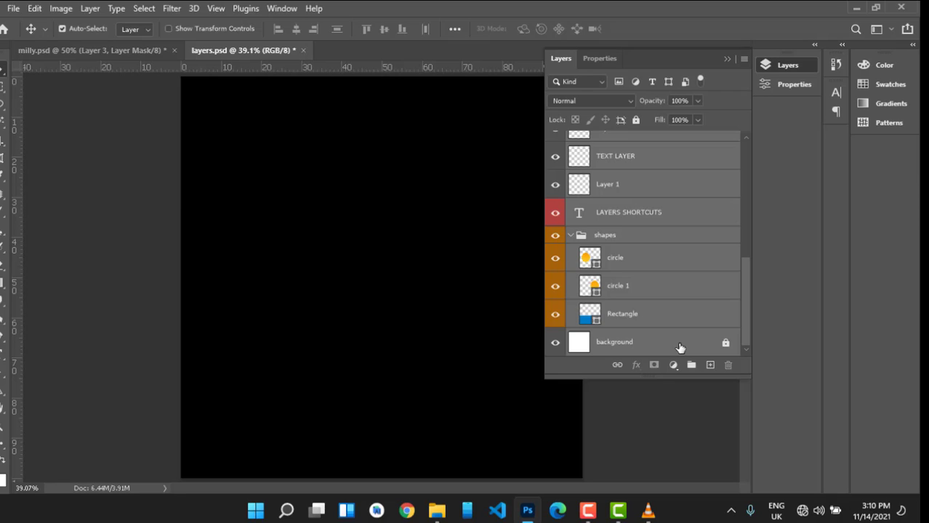
click(635, 260)
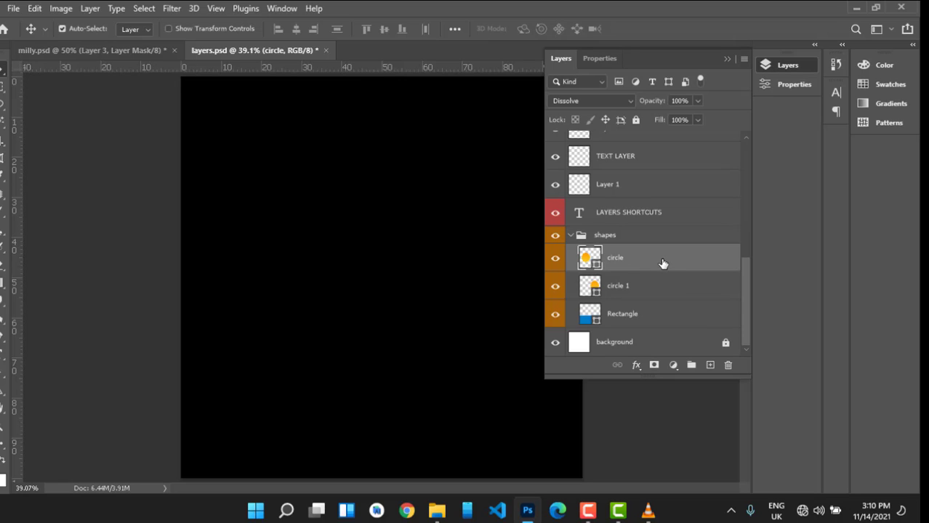
shift+click(642, 321)
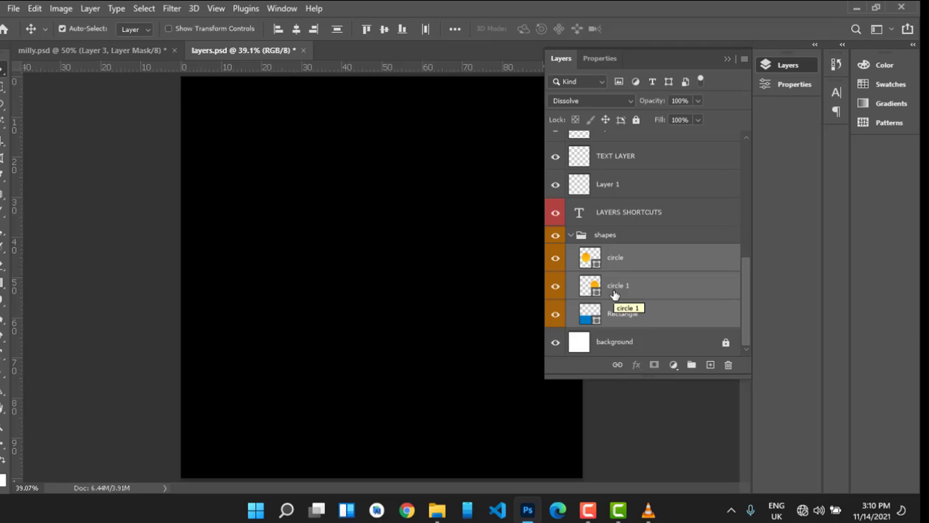
- Make circle 1 the only selected layer, then extend the selection downward to background and upward to TEXT LAYER
click(635, 286)
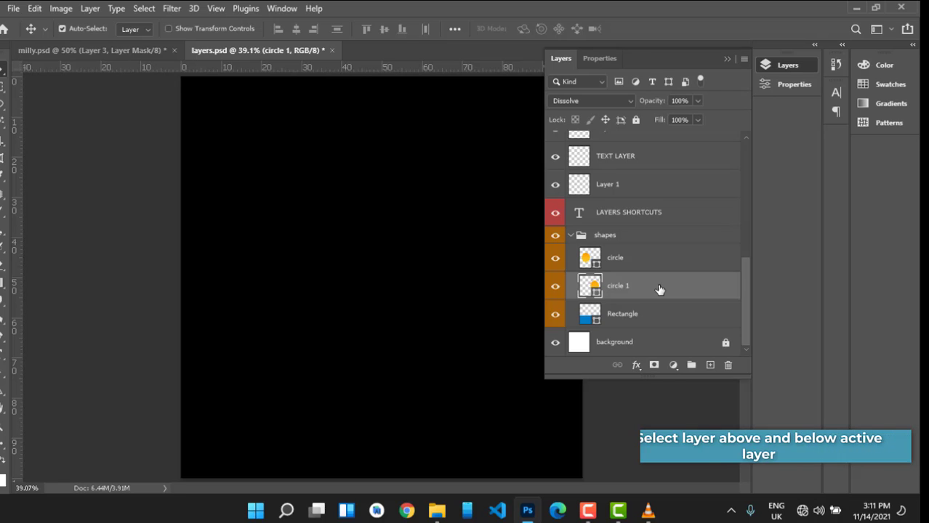
key(ctrl+shift+bracketleft)
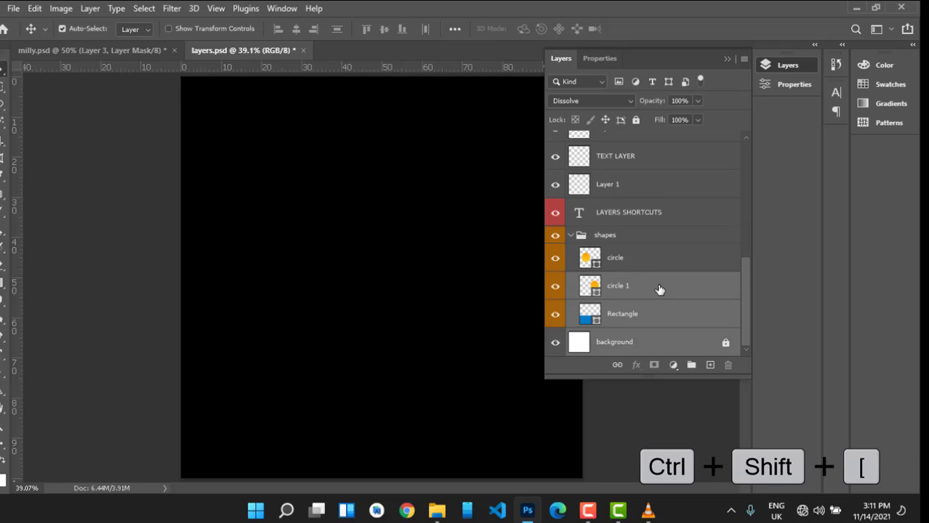
key(ctrl+shift+bracketright)
key(alt+shift+bracketright)
key(alt+shift+bracketright)
key(alt+shift+bracketright)
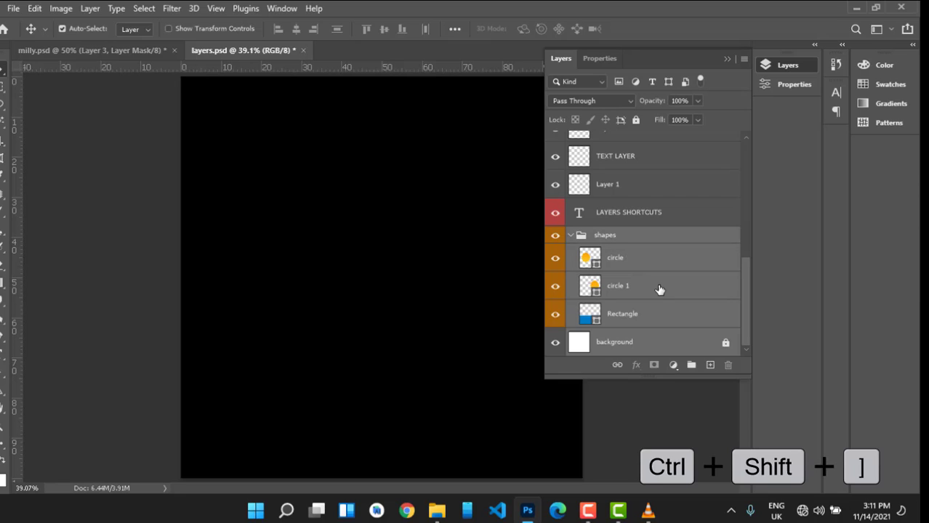
key(alt+shift+bracketright)
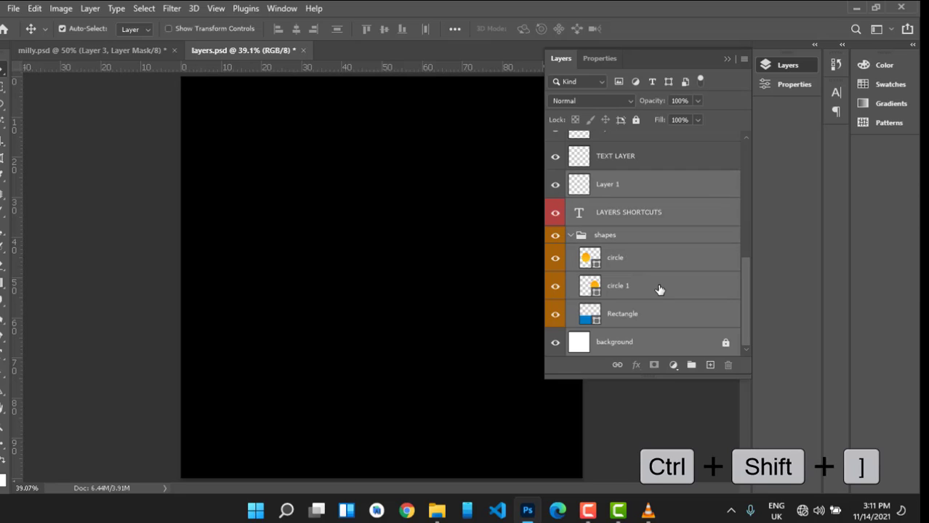
key(alt+shift+bracketright)
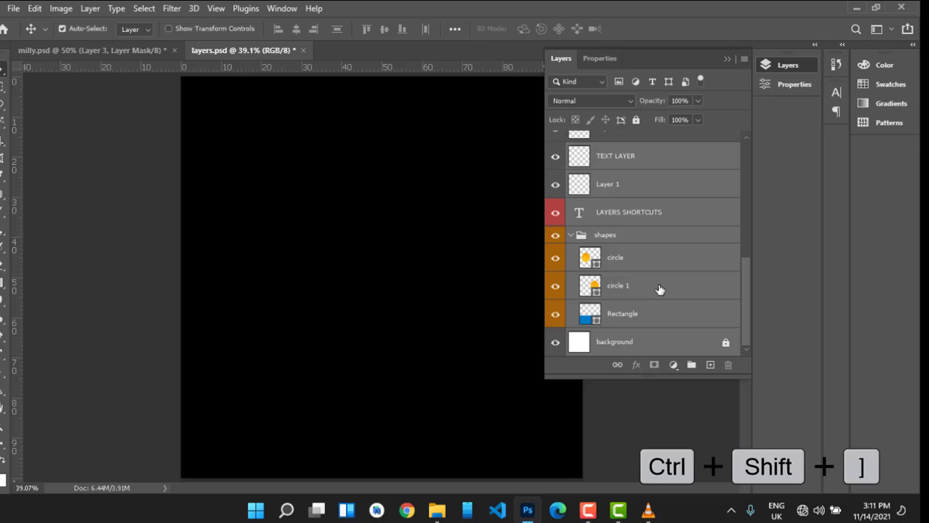
- Select only the three non-adjacent layers circle 1, LAYERS SHORTCUTS and TEXT LAYER together
click(646, 159)
click(656, 285)
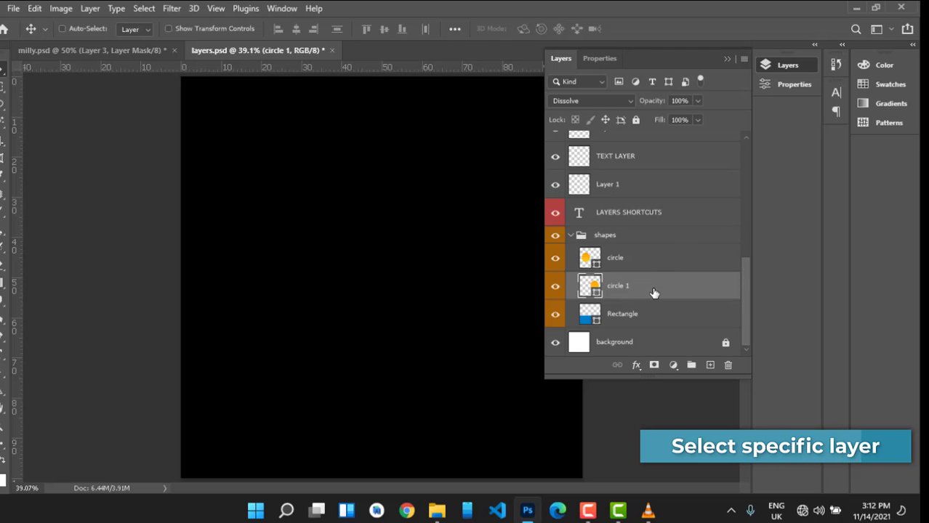
ctrl+click(671, 217)
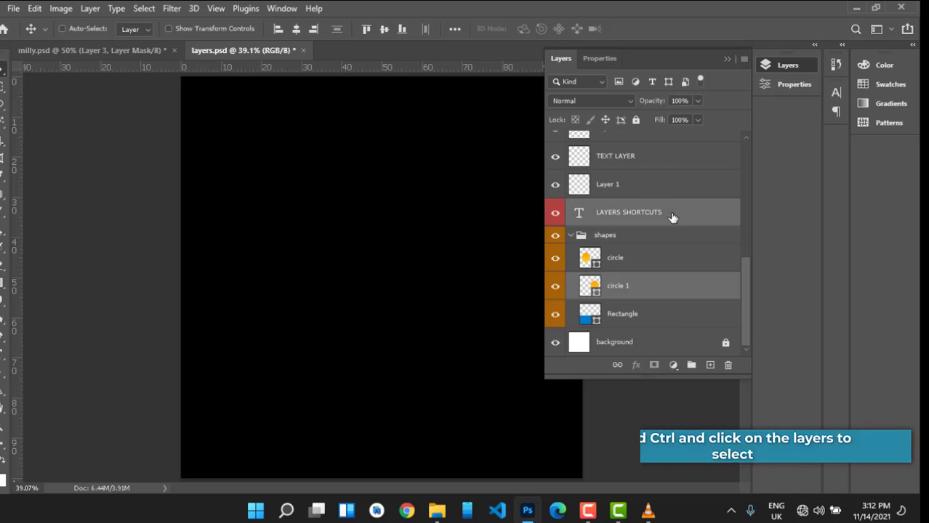
ctrl+click(630, 156)
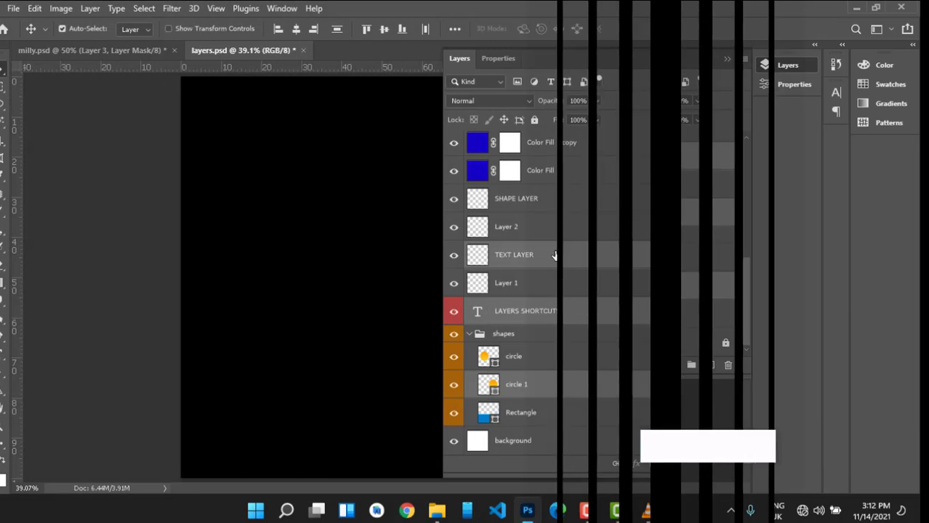
- Make TEXT LAYER active and step the active layer down the stack one at a time to background
click(554, 255)
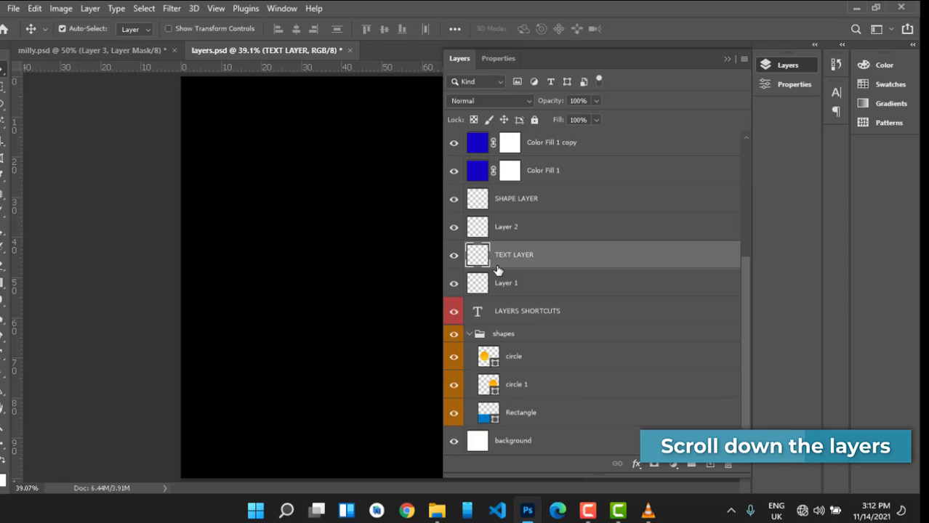
key(alt+bracketleft)
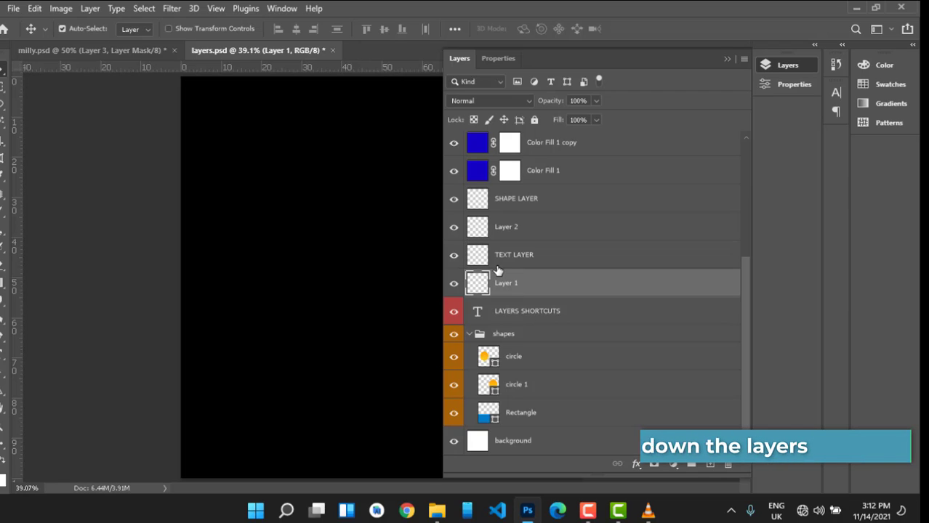
key(alt+bracketleft)
key(alt+bracketleft)
key(alt+bracketleft)
key(alt+bracketleft)
key(alt+bracketleft)
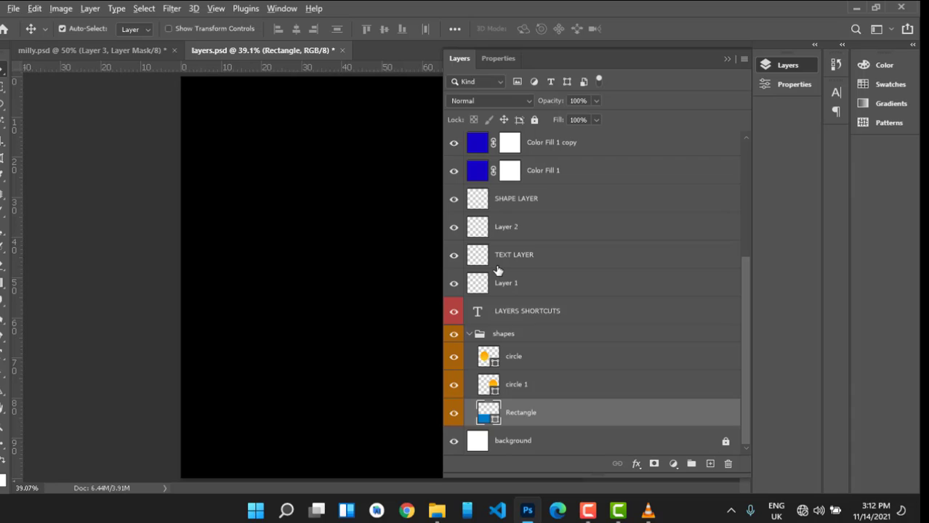
key(alt+bracketleft)
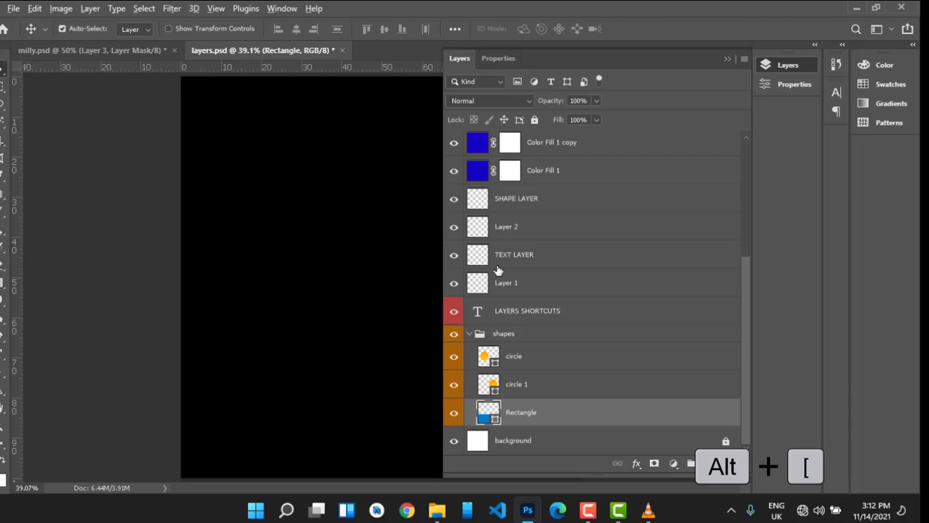
key(alt+bracketleft)
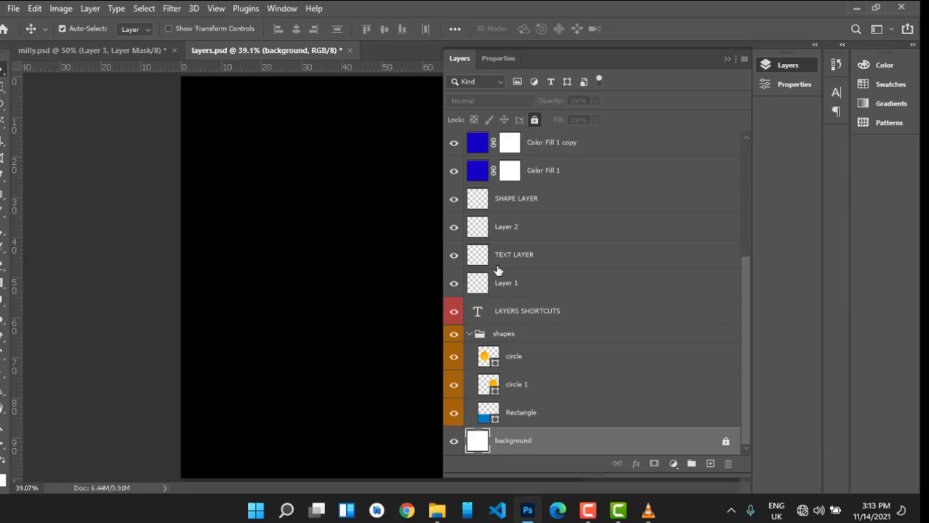
- Step the active layer up the stack one at a time from background to BLUE BACKGROUND
key(alt+bracketright)
key(alt+bracketright)
key(alt+bracketright)
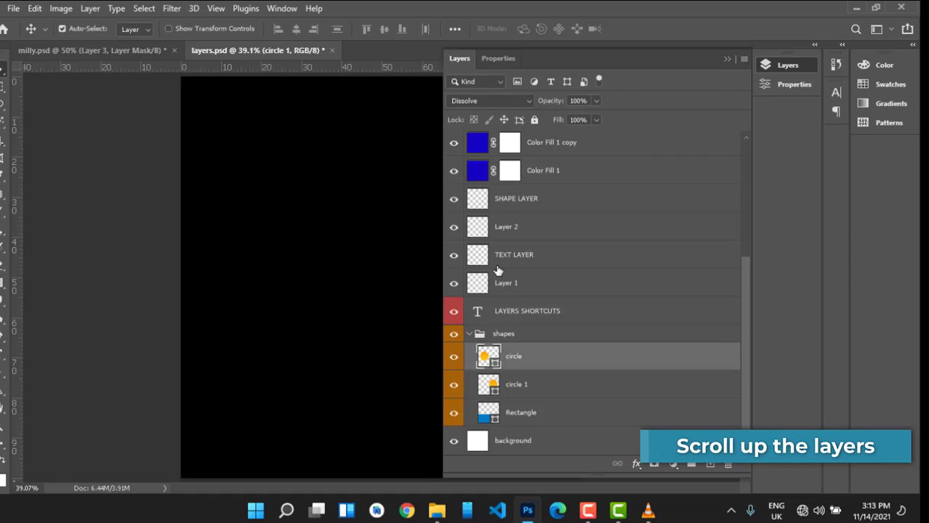
key(alt+bracketright)
key(alt+bracketright)
key(alt+bracketright)
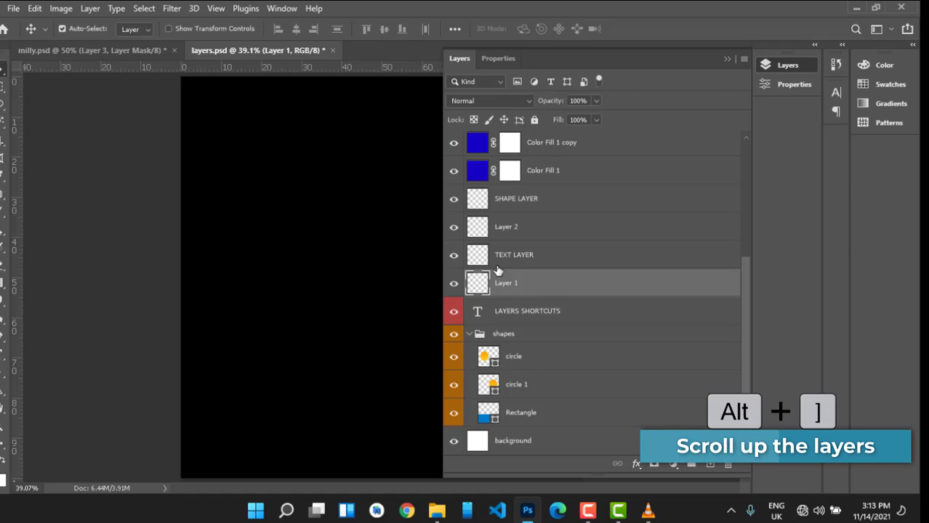
key(alt+bracketright)
key(alt+bracketright)
key(alt+bracketright)
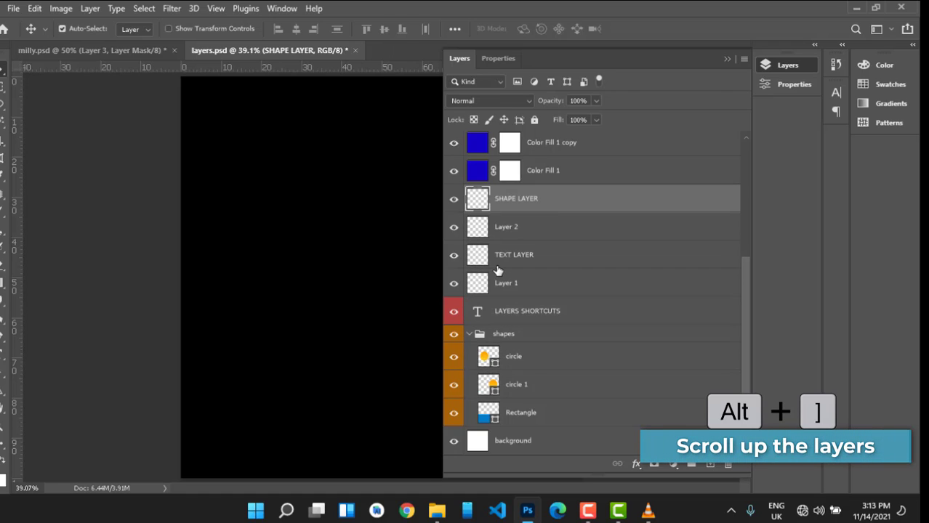
key(alt+bracketright)
key(alt+bracketright)
key(alt+bracketright)
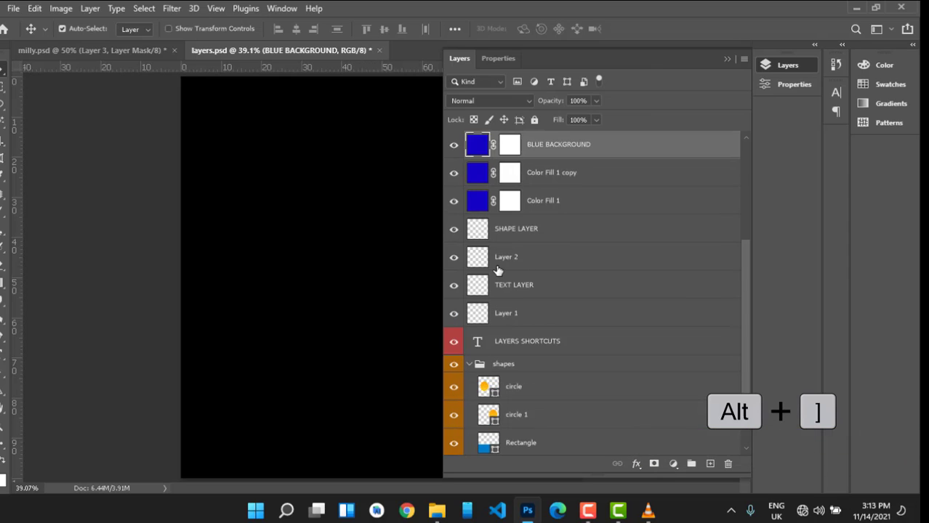
- Step the active layer up the stack one at a time from BLUE BACKGROUND through Layer 4 and GHANA past Layer 3
key(alt+bracketright)
key(alt+bracketright)
key(alt+bracketright)
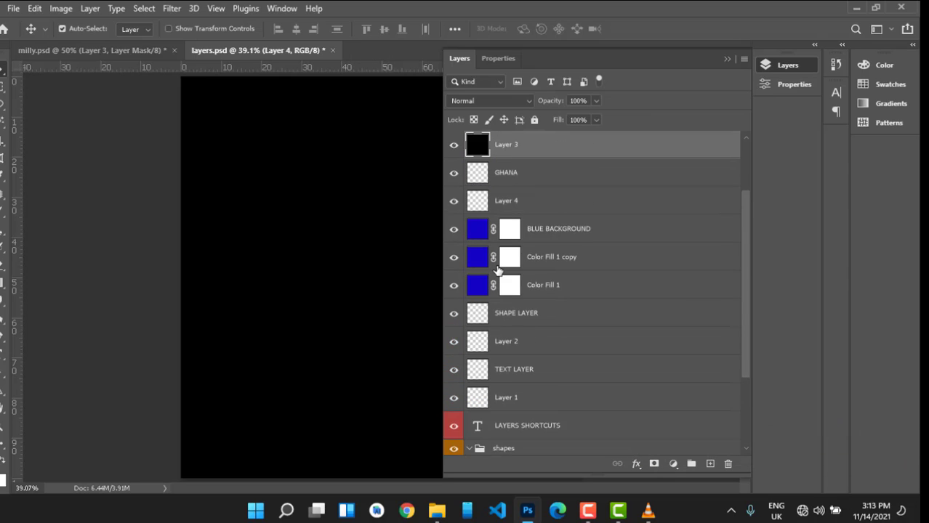
key(alt+bracketright)
key(alt+bracketright)
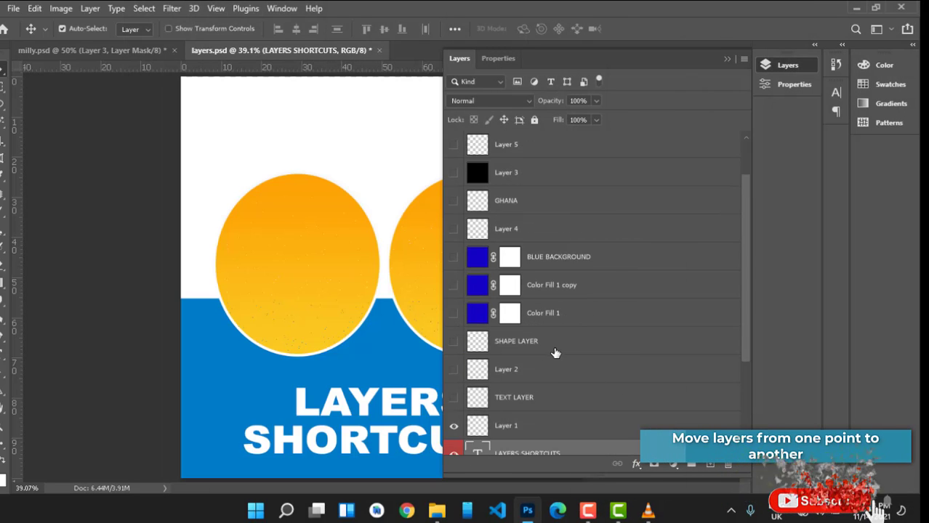
- Move the LAYERS SHORTCUTS text slightly down and then up on the canvas
scroll(554, 353, down, 3)
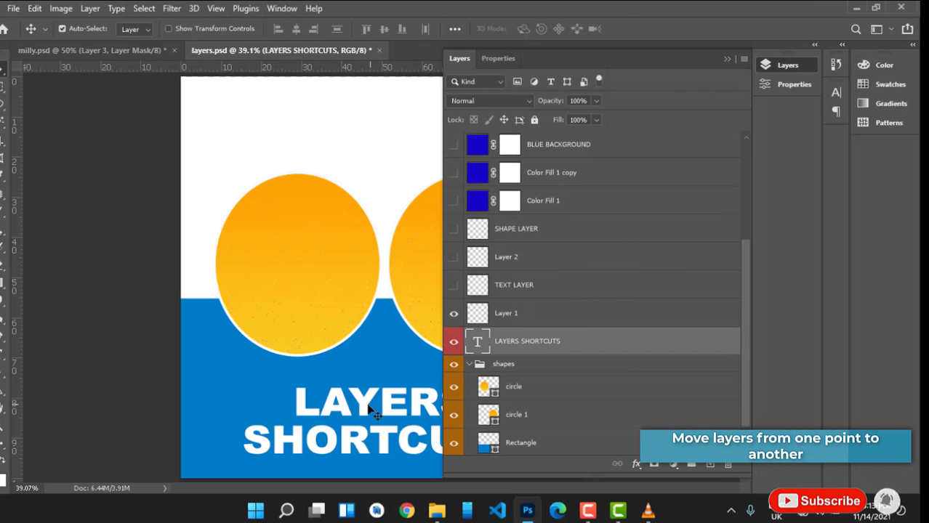
drag(363, 412, 364, 416)
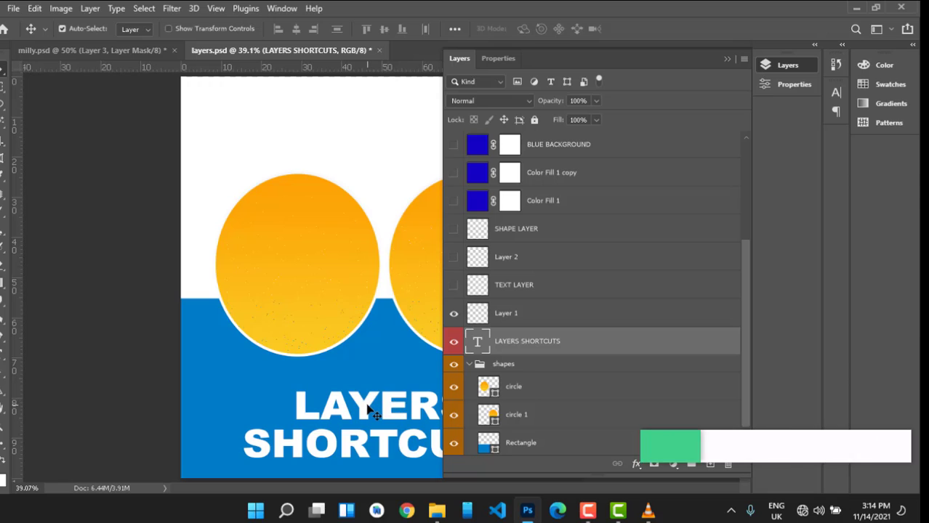
drag(371, 409, 365, 394)
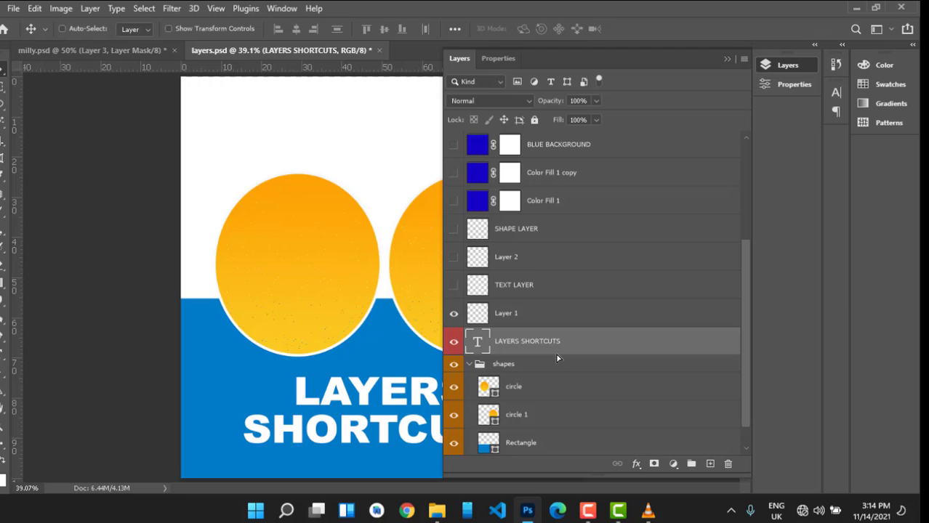
- Lower the LAYERS SHORTCUTS layer to just above Rectangle in the shapes group and move its text up behind the circles on the canvas
key(ctrl+bracketleft)
key(ctrl+bracketleft)
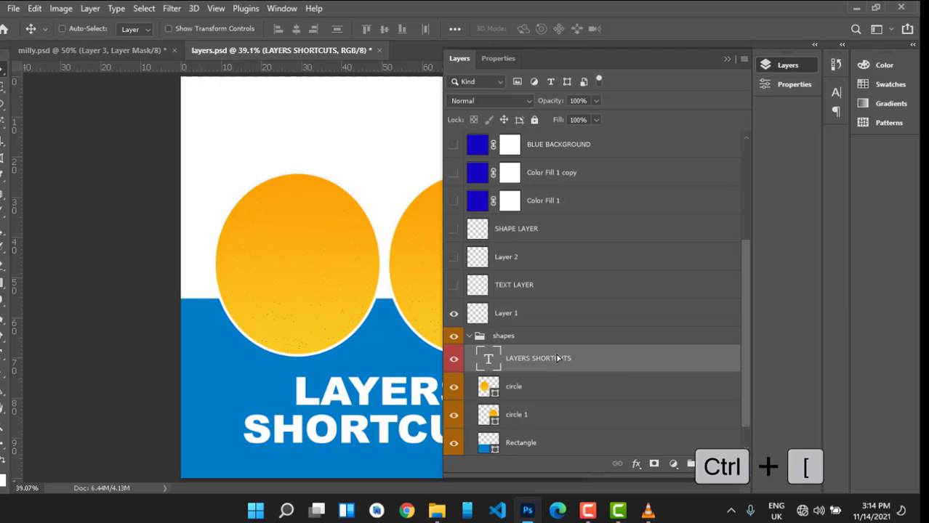
key(ctrl+bracketleft)
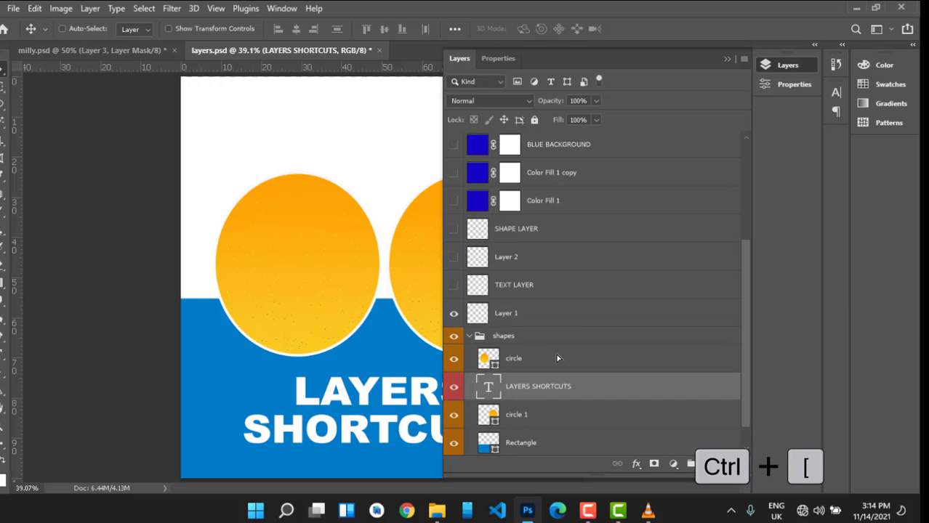
key(ctrl+bracketleft)
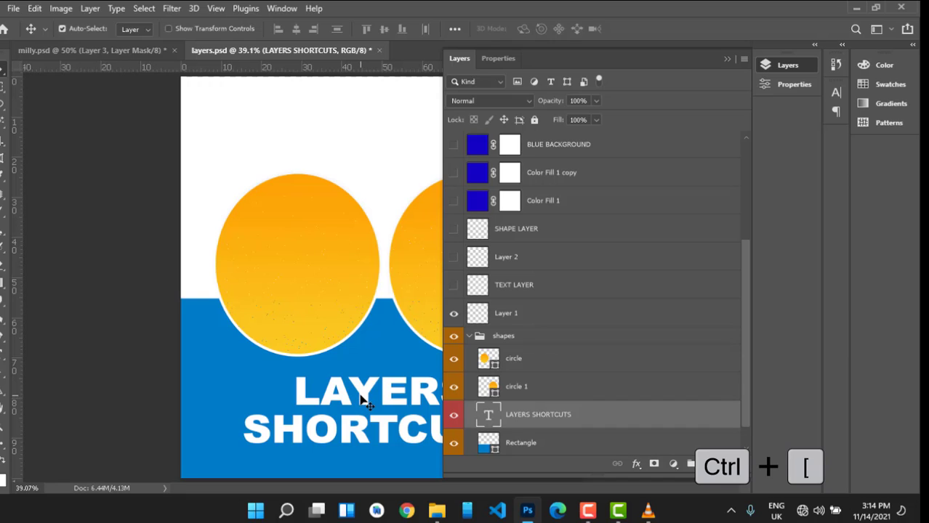
drag(361, 398, 355, 305)
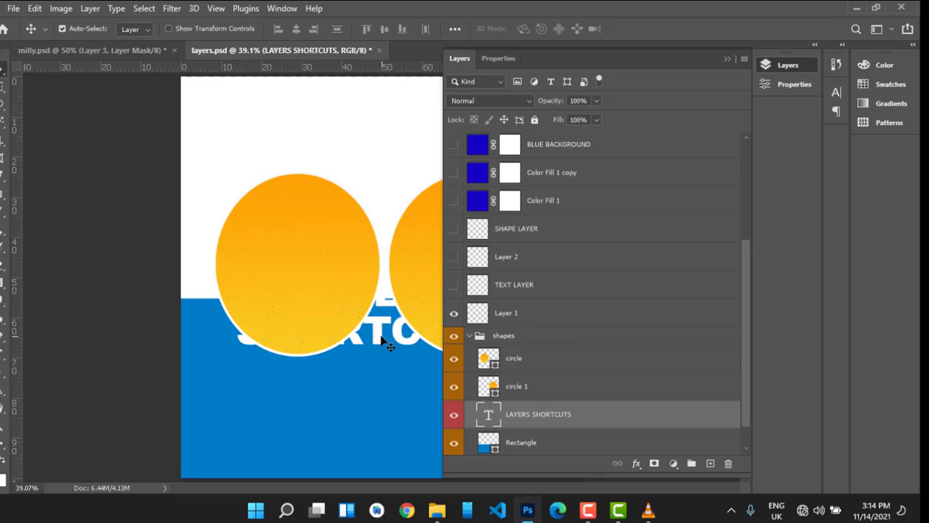
drag(377, 338, 377, 350)
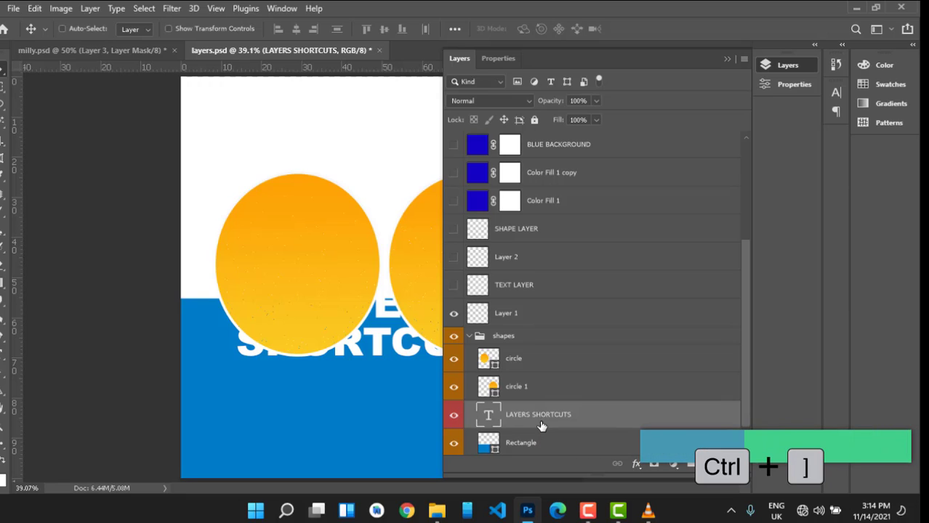
- Raise the LAYERS SHORTCUTS layer one level at a time, out of the shapes group, to just above Layer 2
key(ctrl+bracketright)
key(ctrl+bracketright)
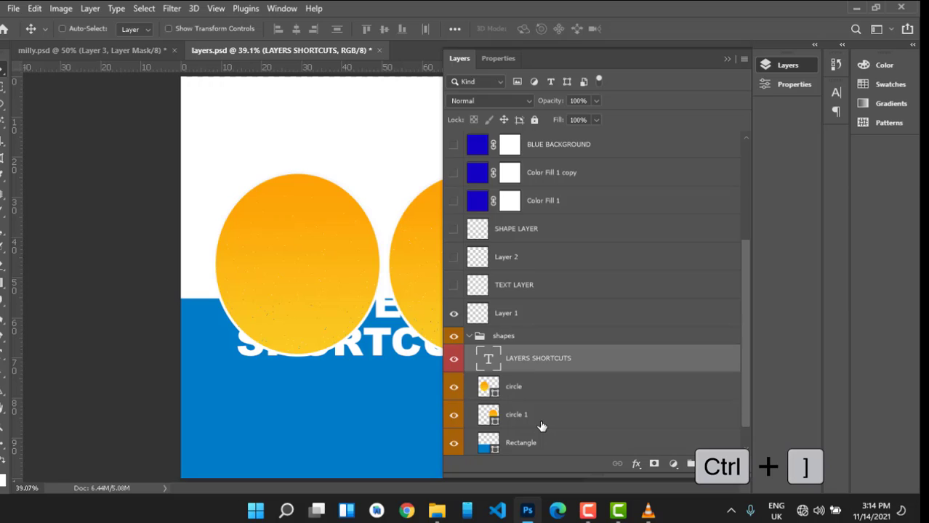
key(ctrl+bracketright)
key(ctrl+bracketright)
key(ctrl+bracketright)
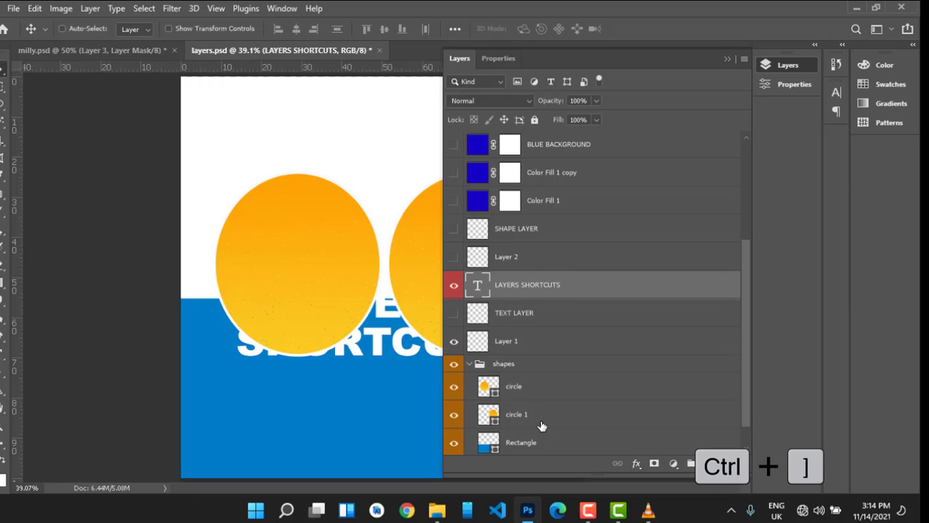
key(ctrl+bracketright)
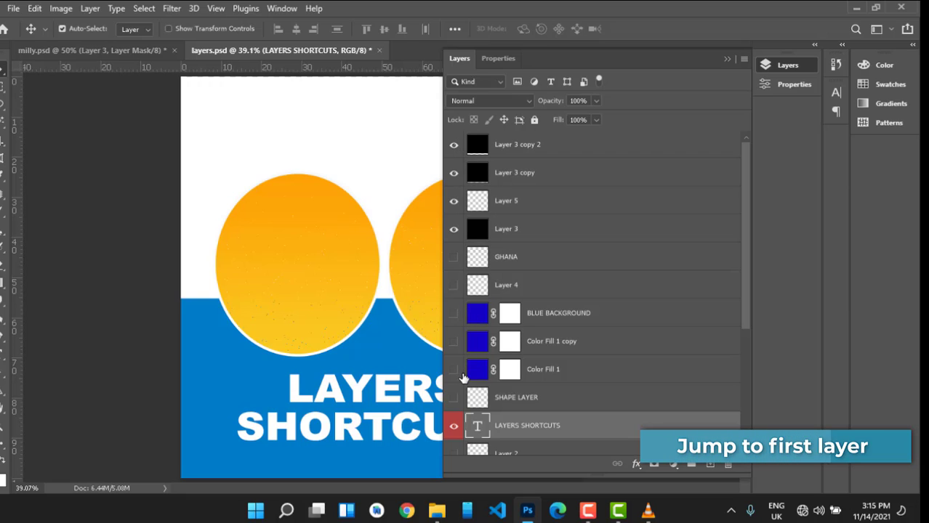
- Show the hidden layers from GHANA down to SHAPE LAYER and bring SHAPE LAYER to the very top of the stack
drag(454, 341, 453, 262)
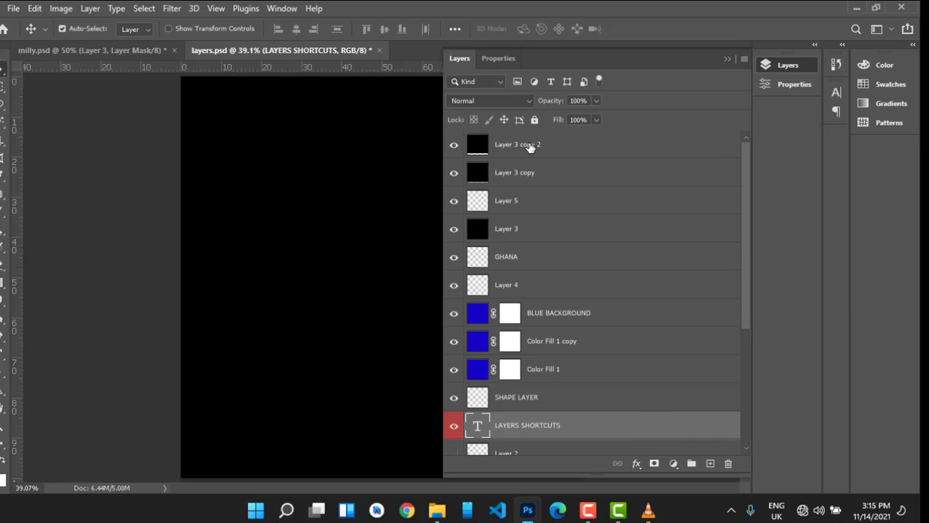
scroll(587, 211, down, 5)
click(588, 211)
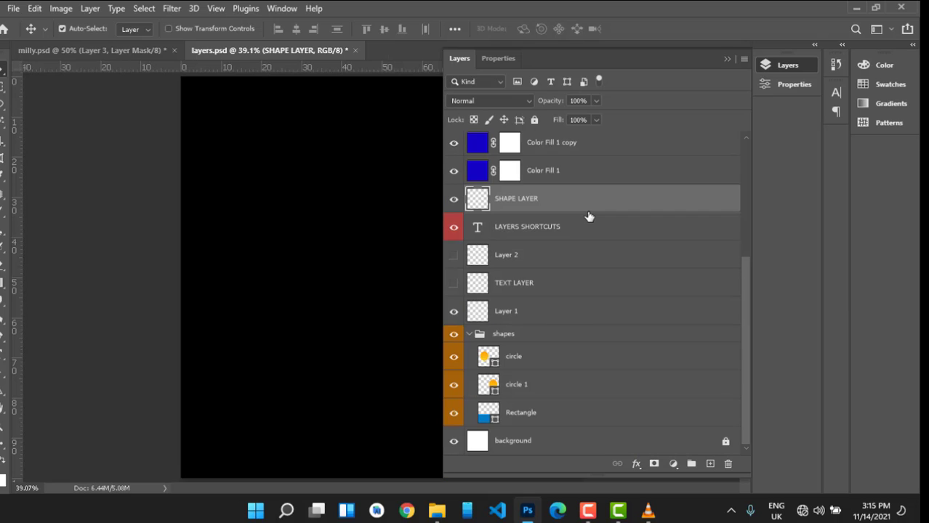
key(ctrl+shift+bracketright)
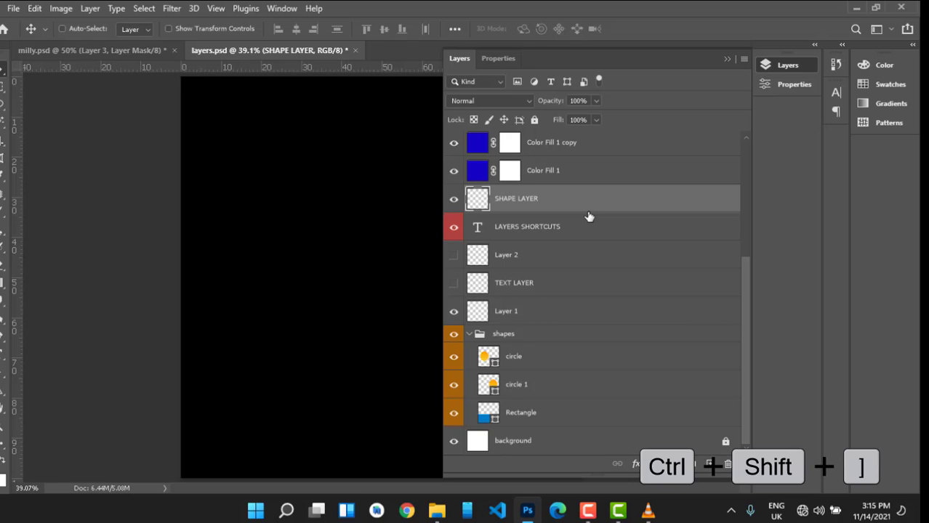
key(ctrl+shift+bracketright)
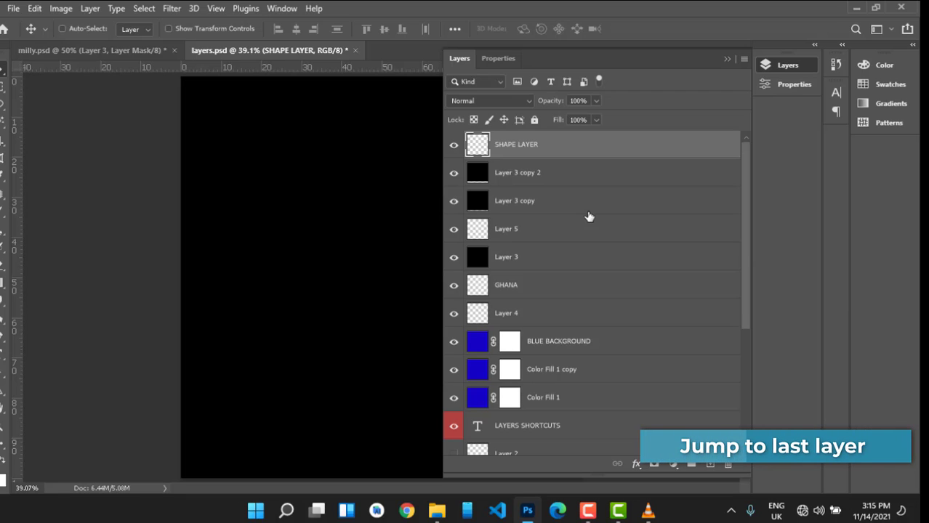
- Send SHAPE LAYER to the very bottom of the stack, below background
key(alt+comma)
key(ctrl+shift+bracketleft)
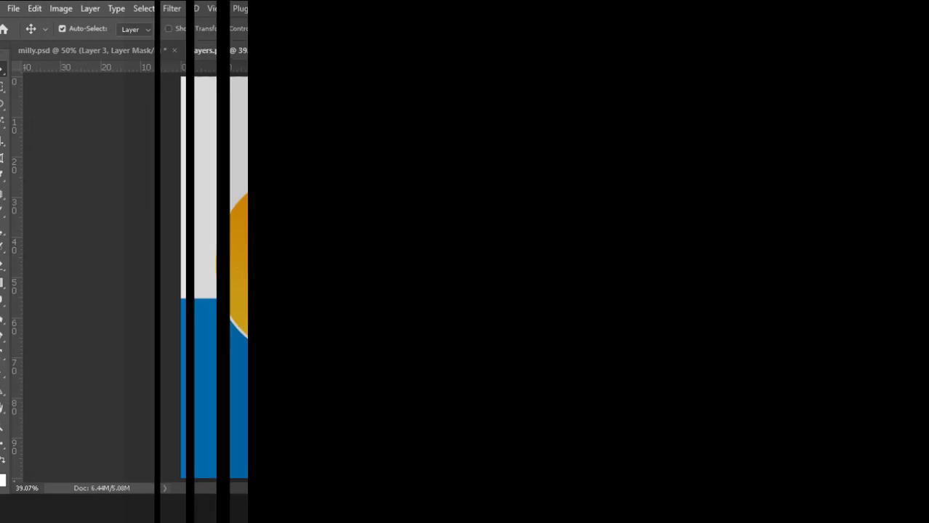
scroll(523, 367, down, 1)
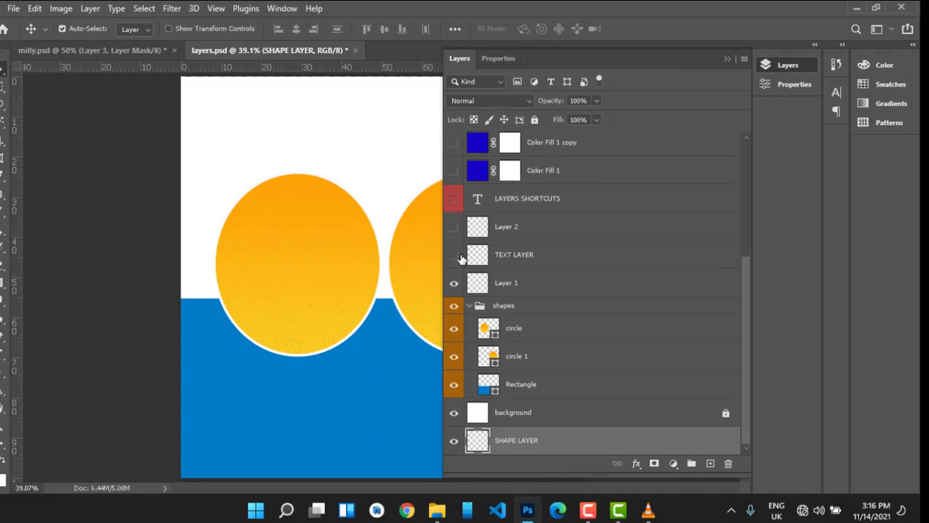
- Show the LAYERS SHORTCUTS layer and make it active, then hide all other layers and restore their visibility
click(454, 199)
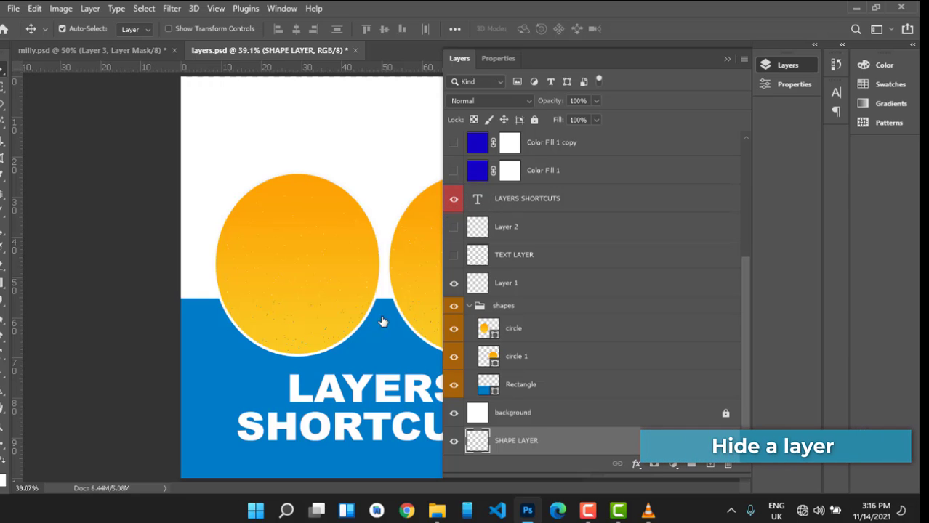
click(356, 404)
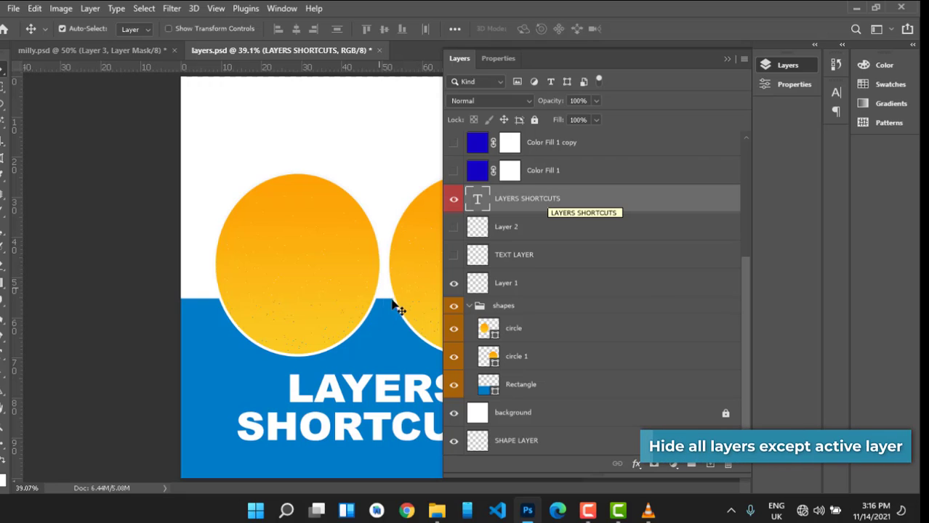
alt+click(454, 201)
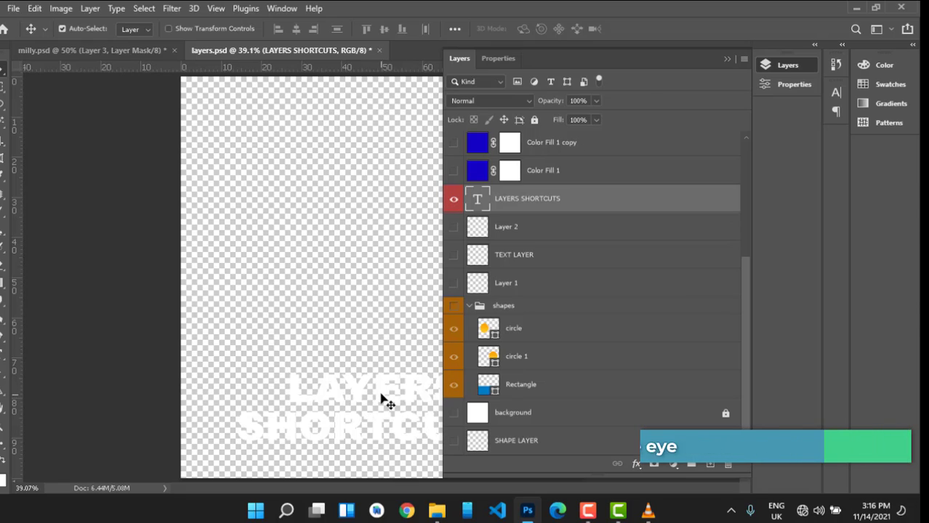
click(455, 204)
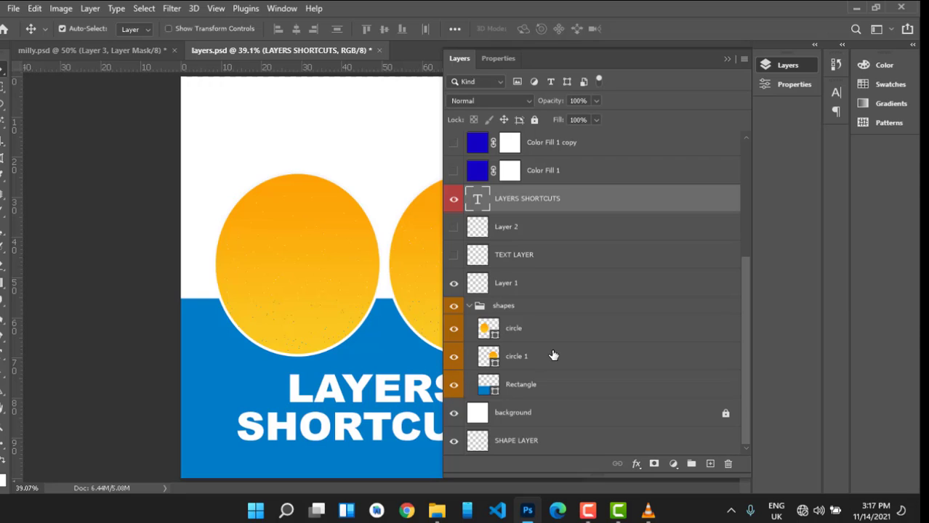
- Make circle the active layer, hide every other layer, and restore their visibility
click(568, 337)
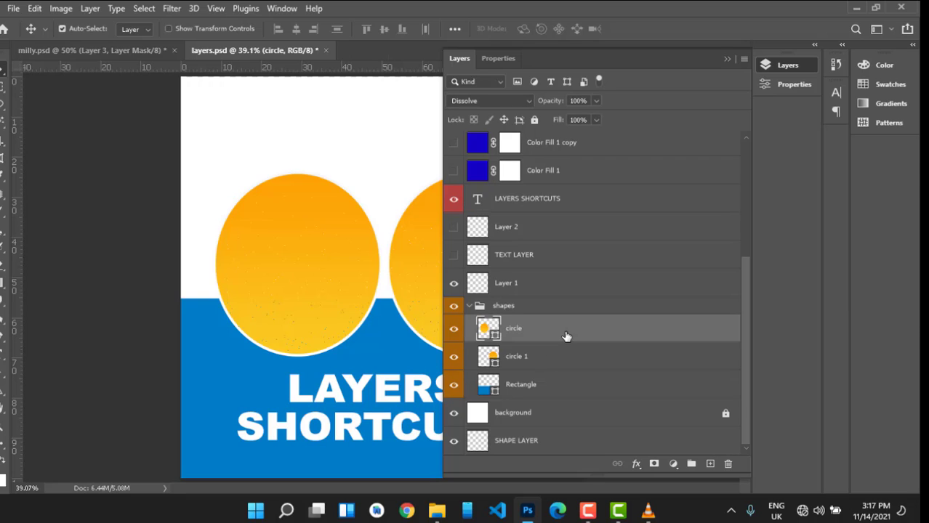
alt+click(453, 333)
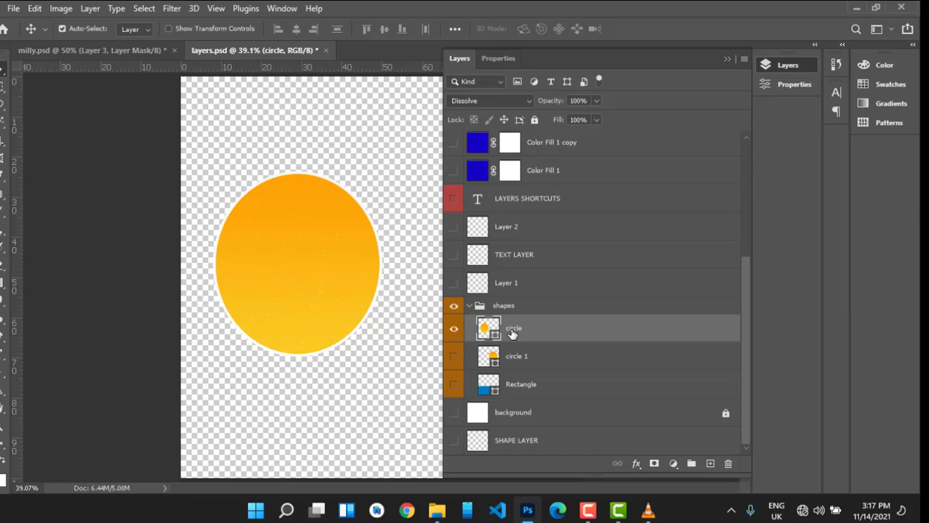
alt+click(454, 336)
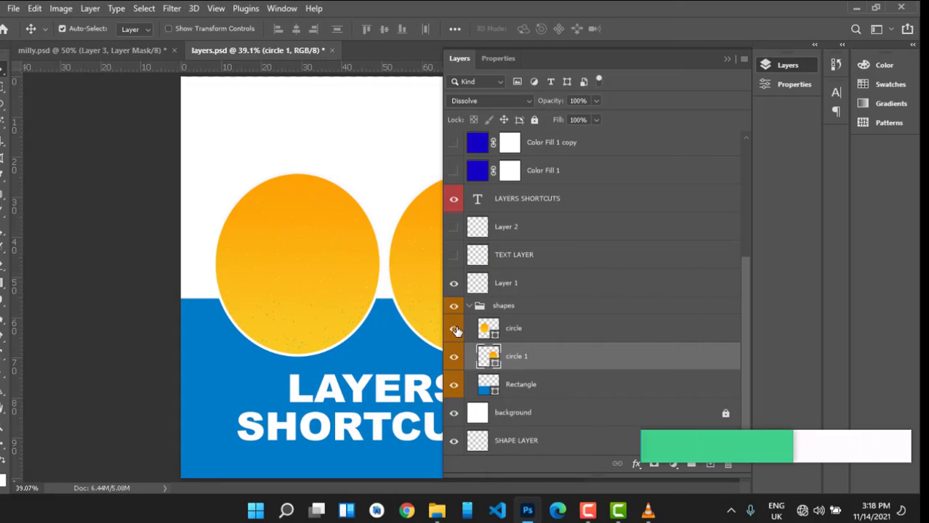
click(507, 384)
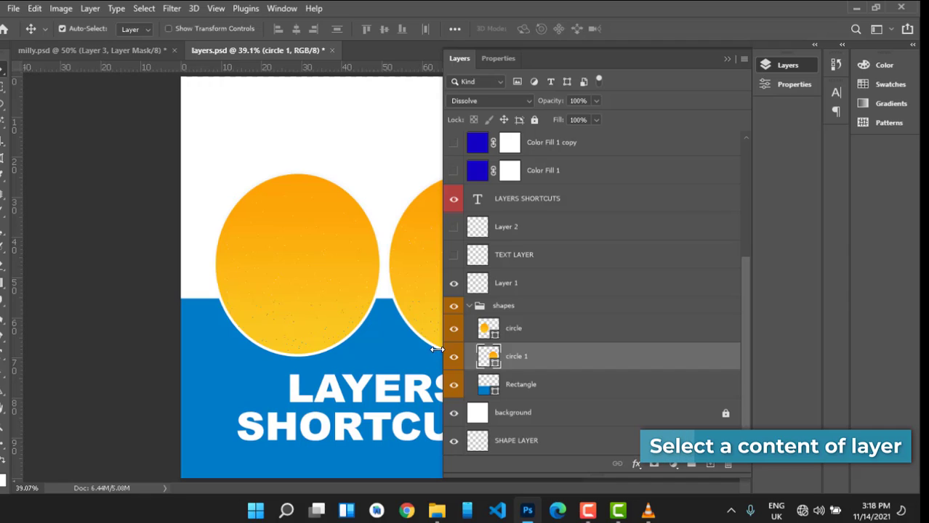
- Nudge the first orange circle slightly on the canvas, then load the circle layer's contents as a selection and clear it
click(316, 292)
mouse_move(314, 293)
mouse_down()
mouse_move(321, 291)
mouse_move(318, 305)
mouse_move(320, 284)
mouse_up()
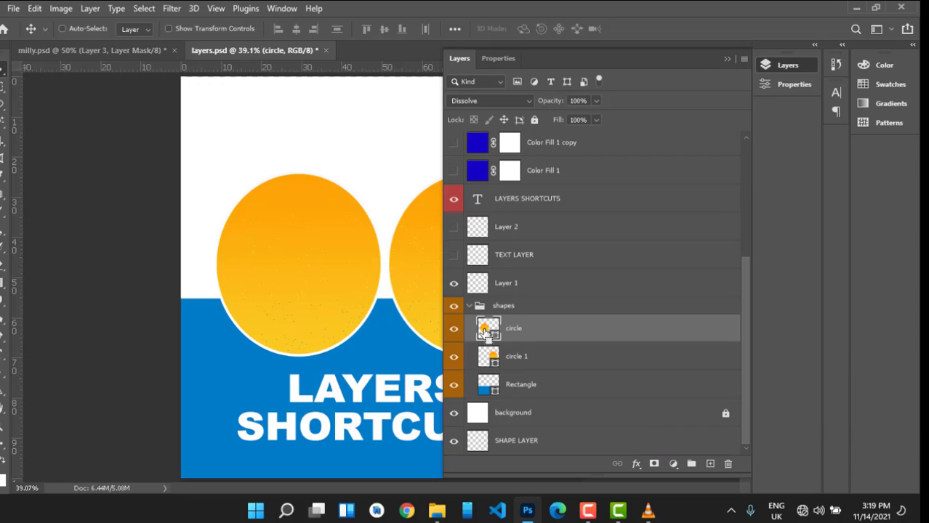
ctrl+click(485, 330)
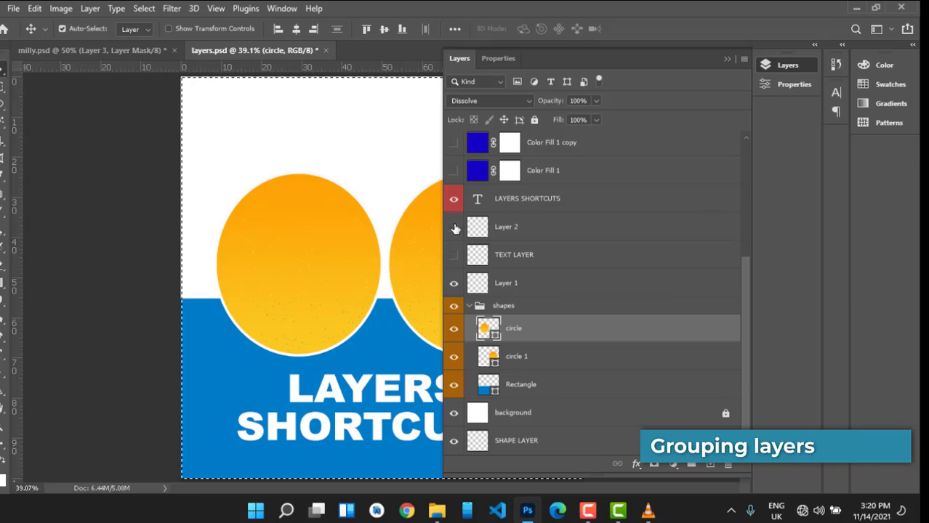
key(ctrl+d)
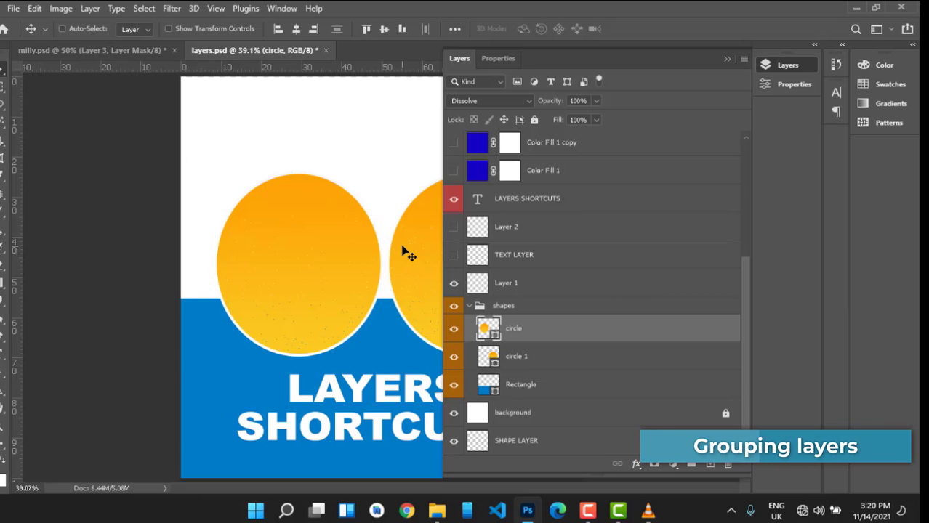
- Ungroup the shapes group, then group the circle, circle 1 and Rectangle layers together again
click(506, 309)
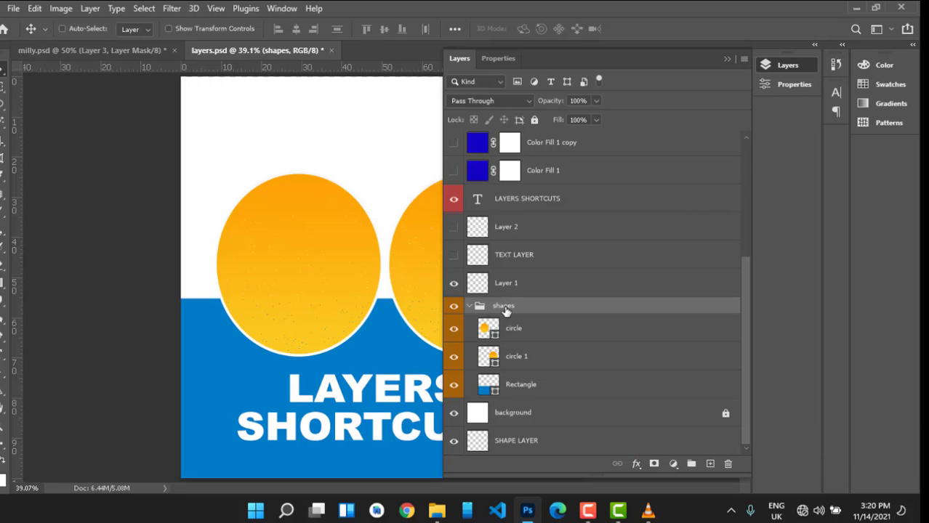
key(ctrl+shift+g)
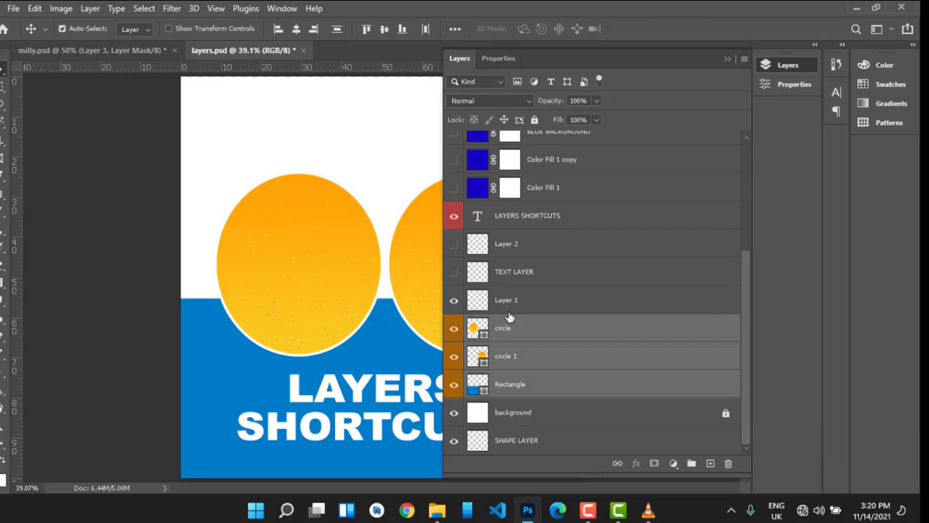
click(510, 305)
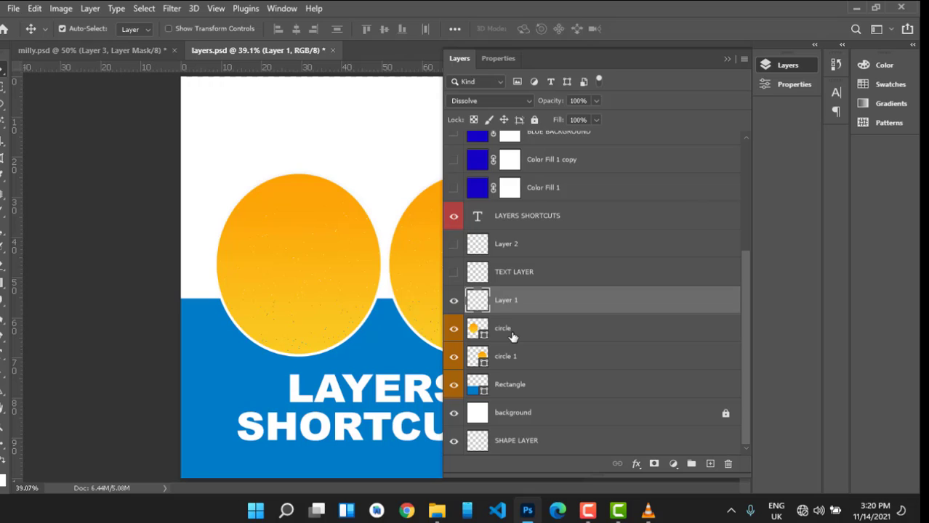
click(513, 336)
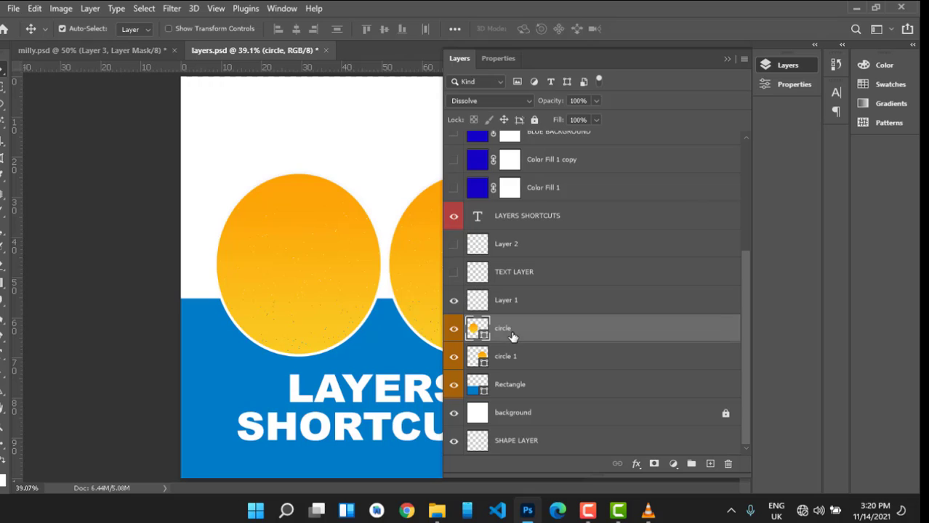
shift+click(513, 392)
key(ctrl+g)
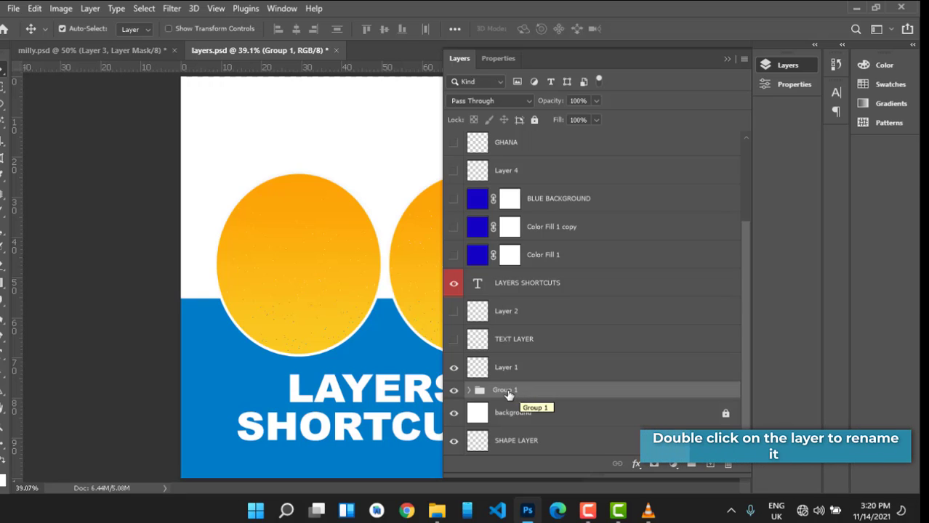
- Rename the new group of shape layers as SHAPES, then expand and collapse it
double_click(504, 391)
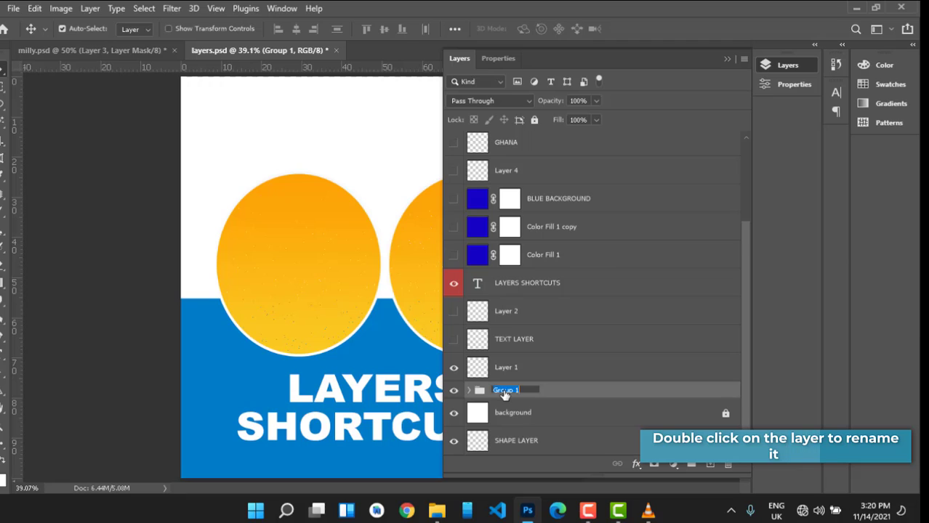
text(SHAP)
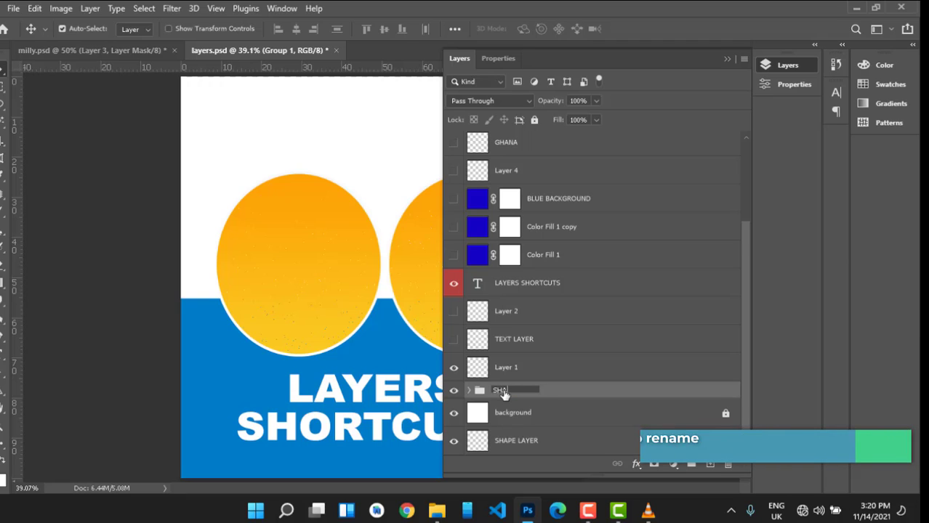
text(ES)
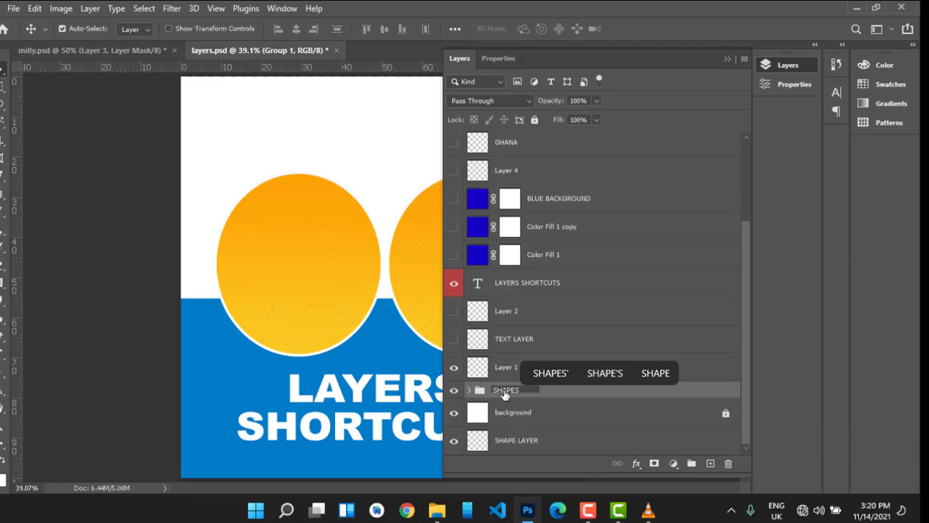
key(Return)
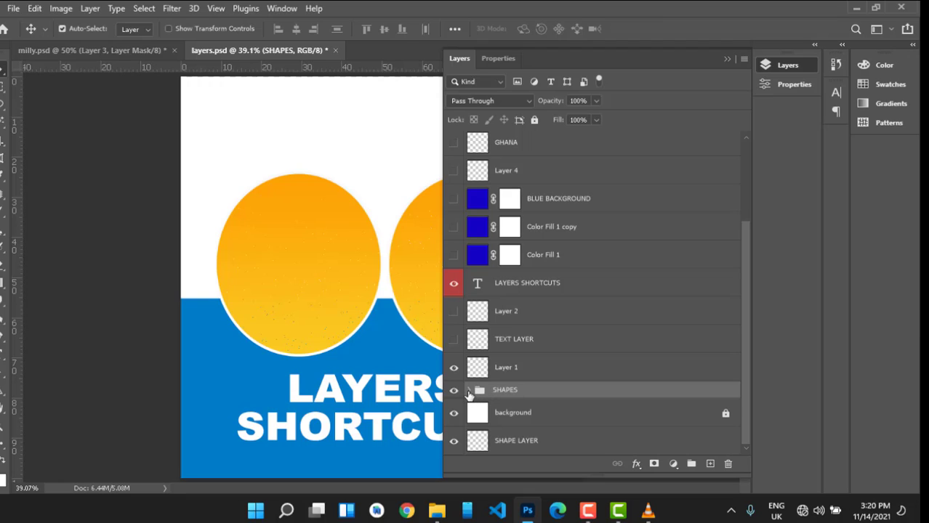
click(468, 390)
click(469, 391)
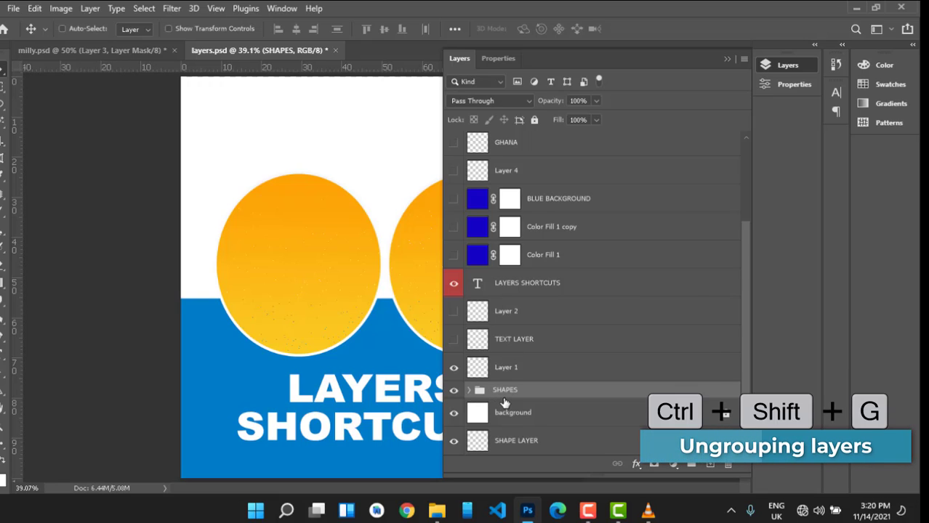
- Ungroup the SHAPES group, regroup its layers, and ungroup them once more
key(ctrl+shift+g)
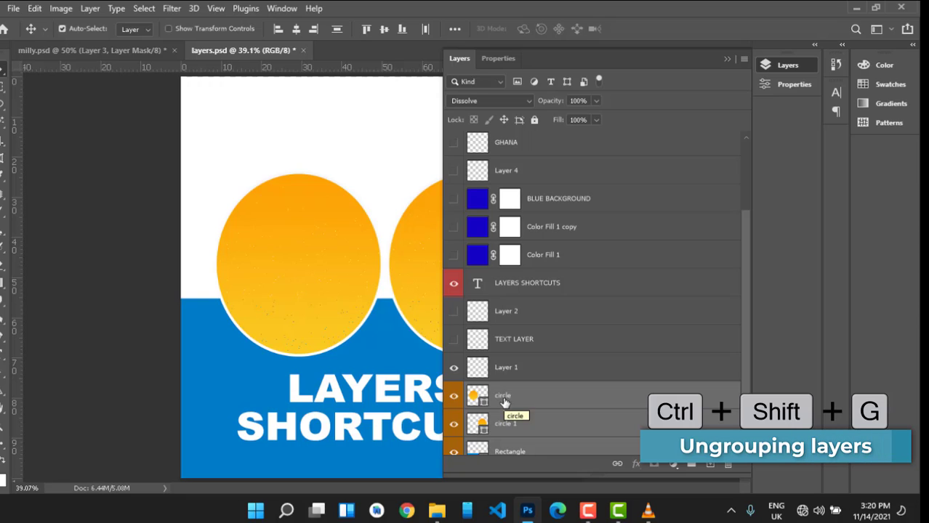
key(ctrl+g)
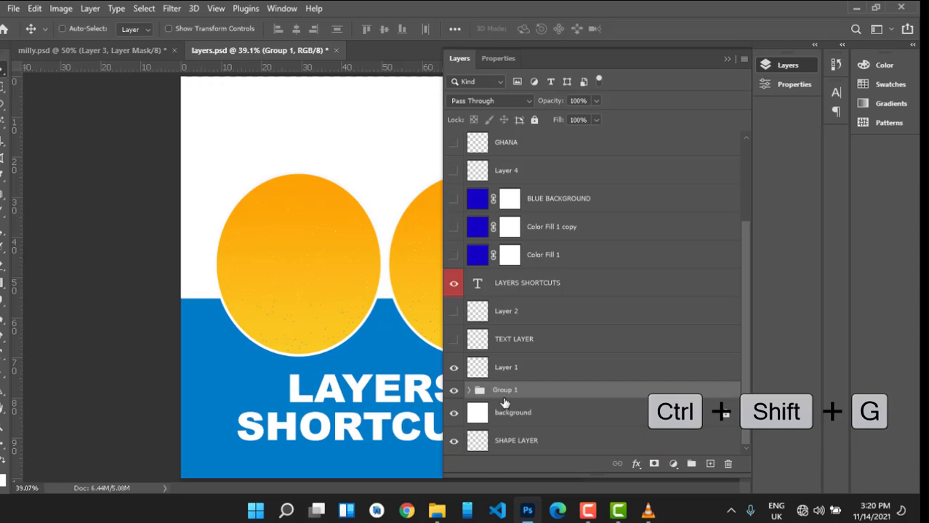
key(ctrl+shift+g)
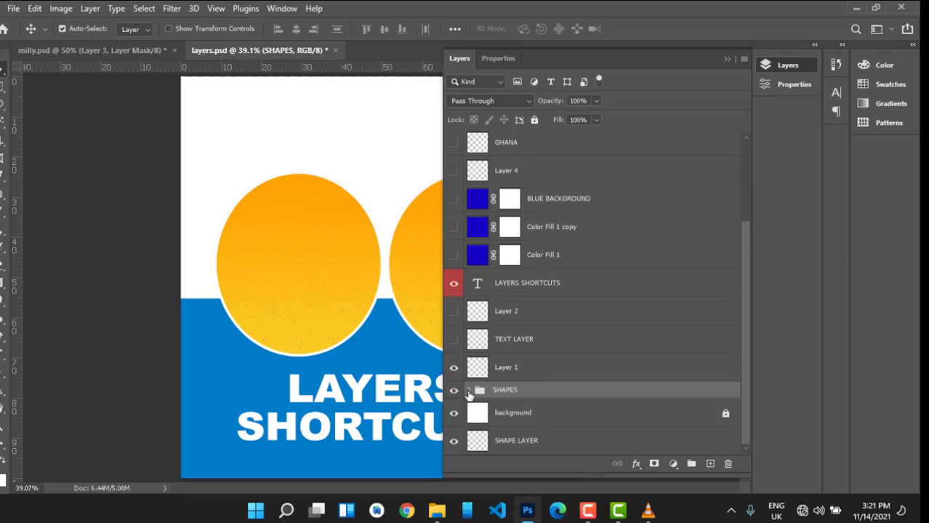
- Merge the circle, circle 1 and Rectangle layers inside the SHAPES group, then undo the merge
click(468, 393)
scroll(481, 396, down, 1)
click(481, 328)
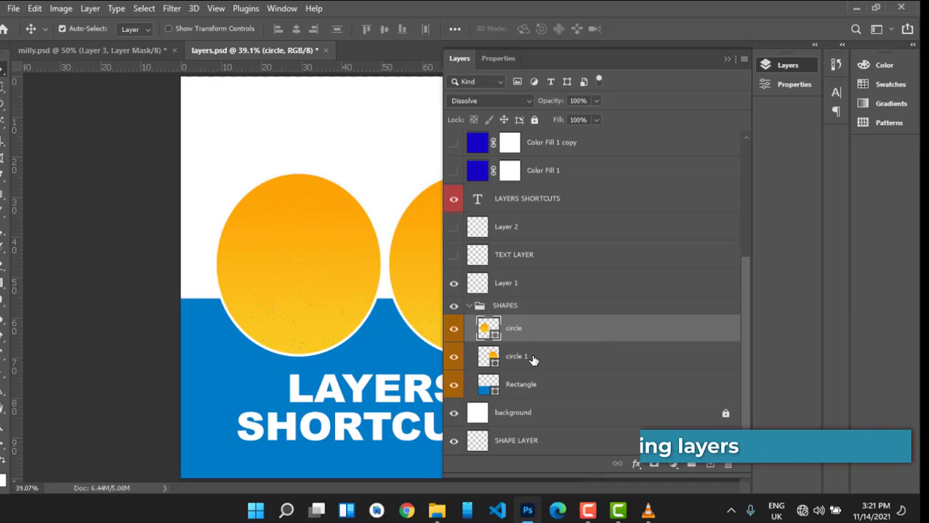
shift+click(537, 385)
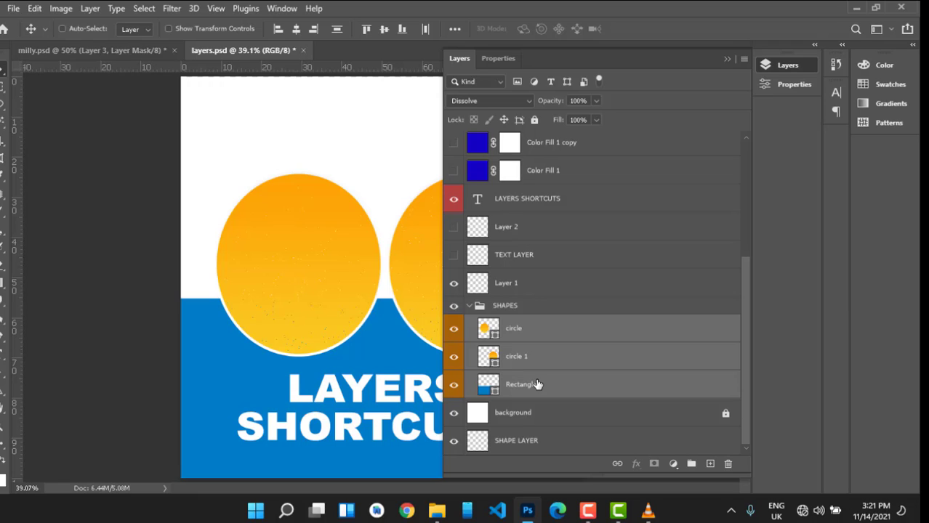
key(ctrl+e)
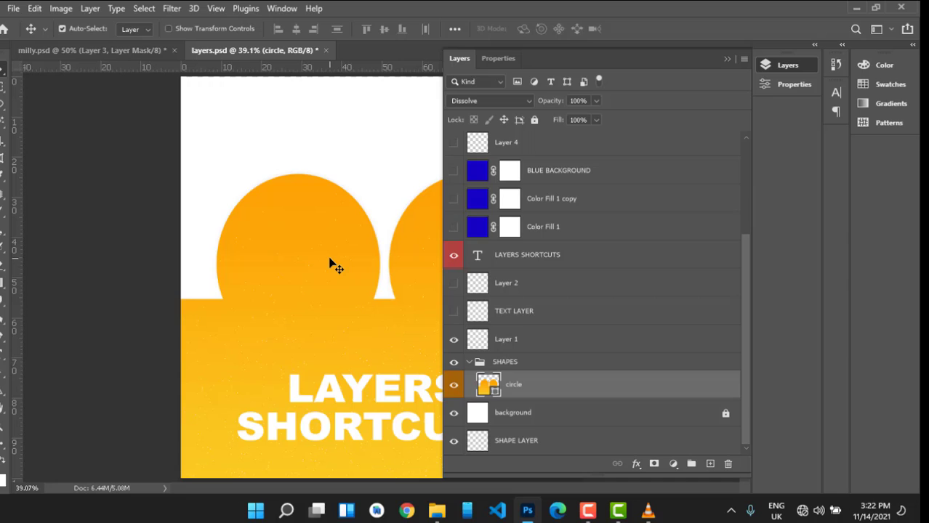
key(ctrl+z)
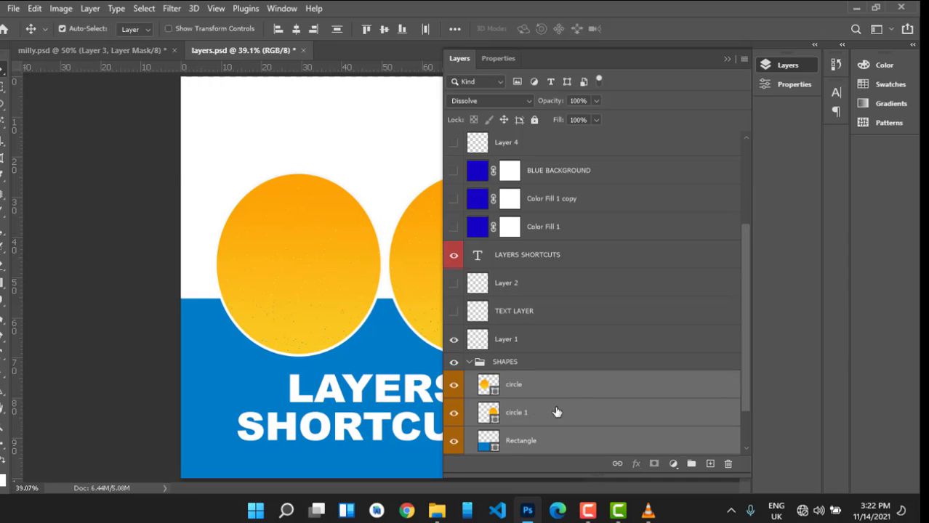
- Rasterize the circle, circle 1 and Rectangle layers in the SHAPES group one by one
scroll(553, 419, down, 2)
click(531, 341)
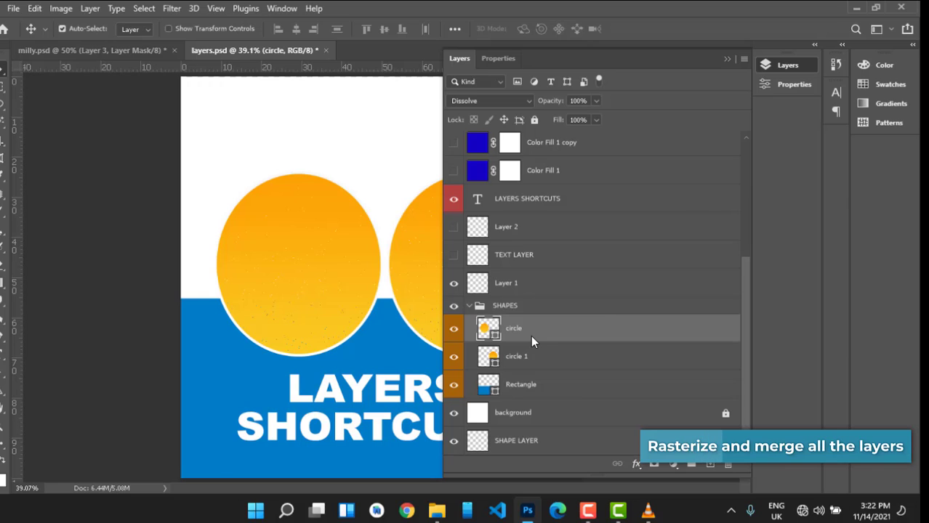
right_click(576, 332)
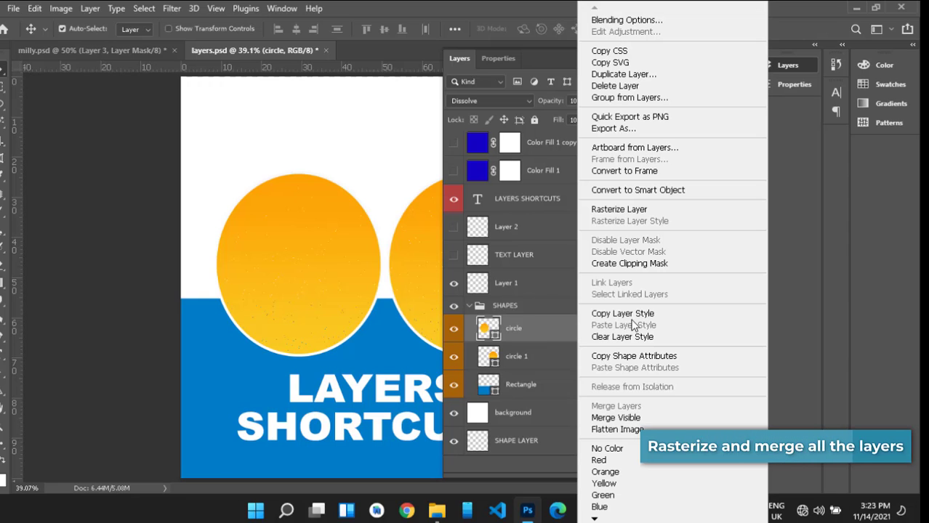
click(618, 210)
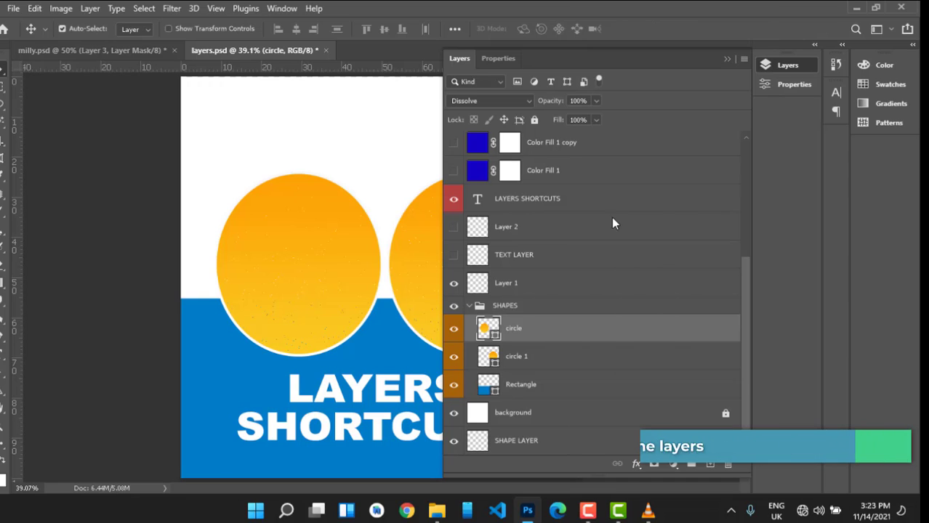
right_click(547, 351)
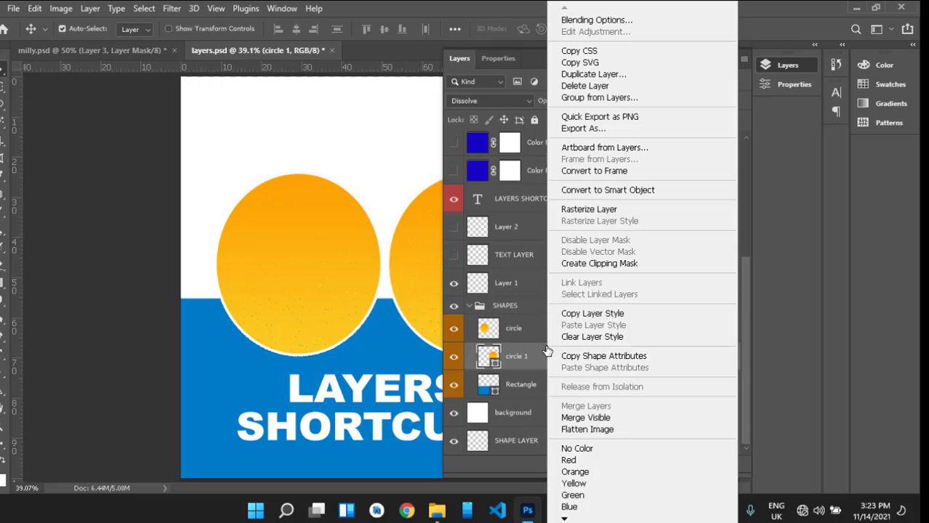
click(589, 210)
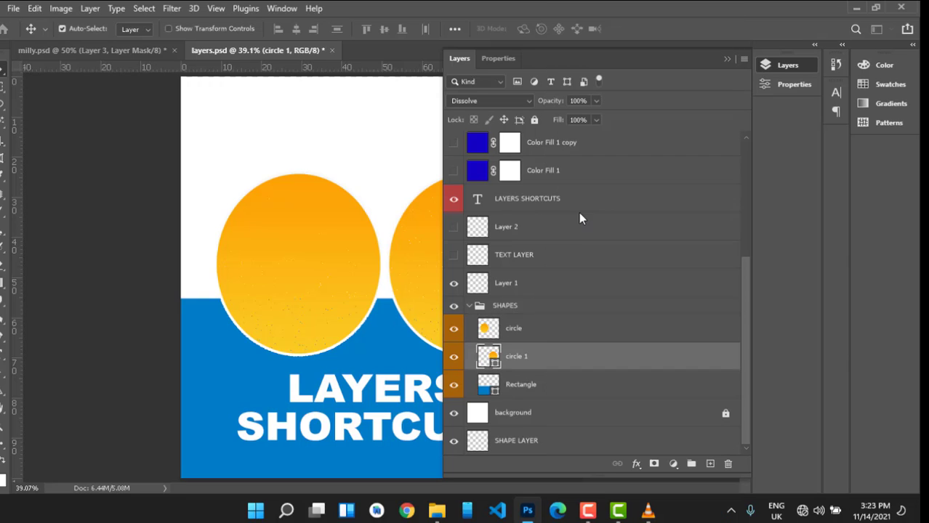
right_click(554, 388)
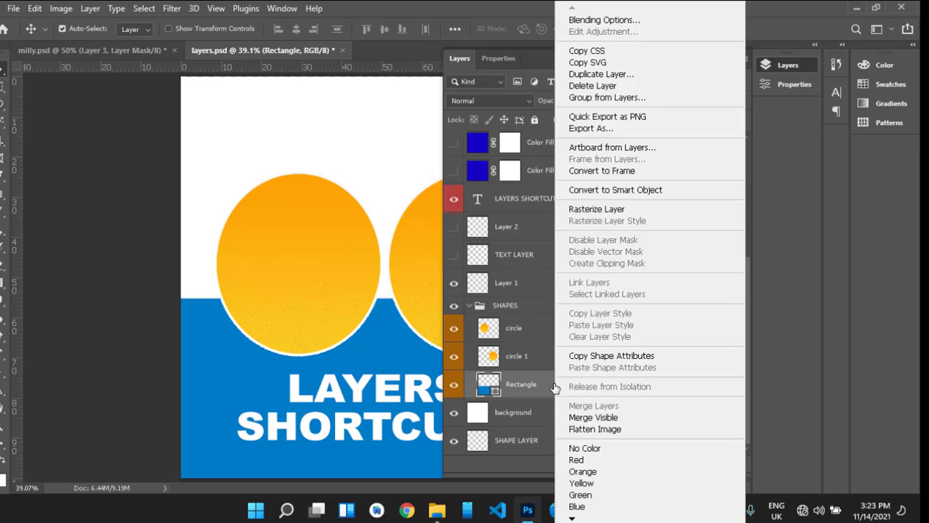
click(588, 210)
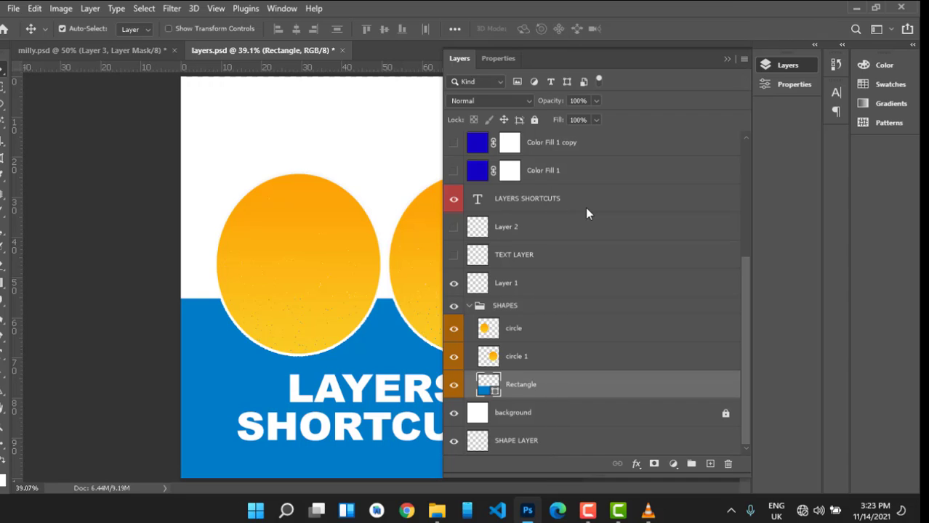
- Merge the rasterized circle, circle 1 and Rectangle layers into a single layer
shift+click(523, 334)
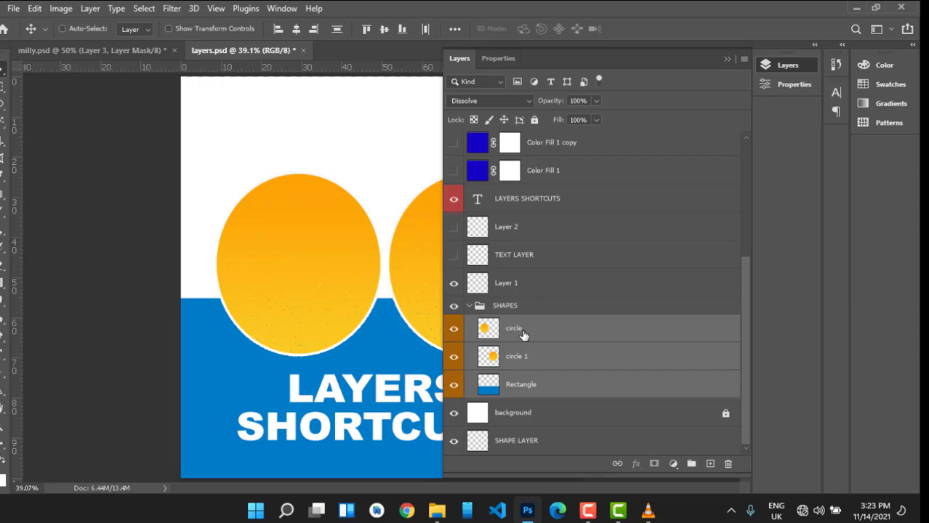
key(ctrl+e)
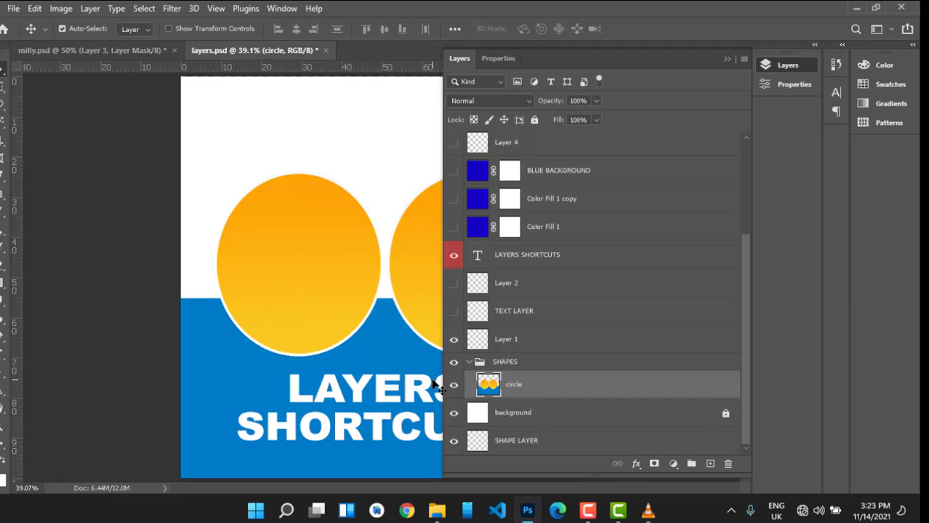
- Nudge the merged artwork slightly upward, then undo the changes back to the separate, unrasterized shape layers
mouse_move(228, 381)
mouse_down()
mouse_move(222, 208)
mouse_move(207, 309)
mouse_move(213, 334)
mouse_move(286, 319)
mouse_move(234, 319)
mouse_move(217, 381)
mouse_move(228, 405)
mouse_move(227, 378)
mouse_up()
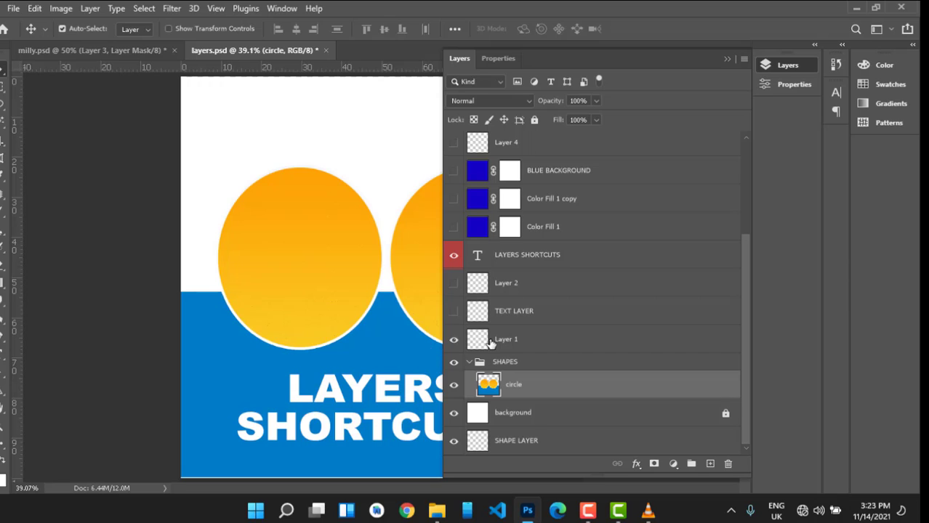
key(ctrl+z)
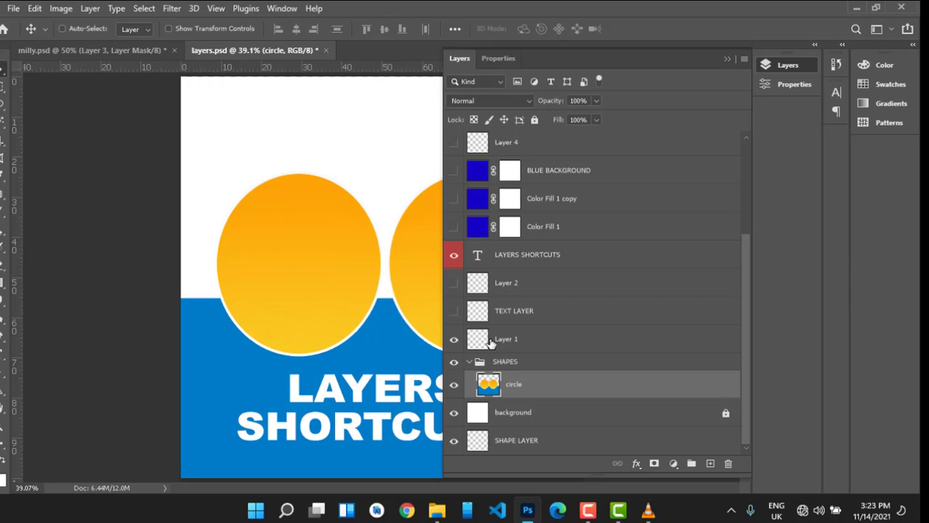
key(ctrl+z)
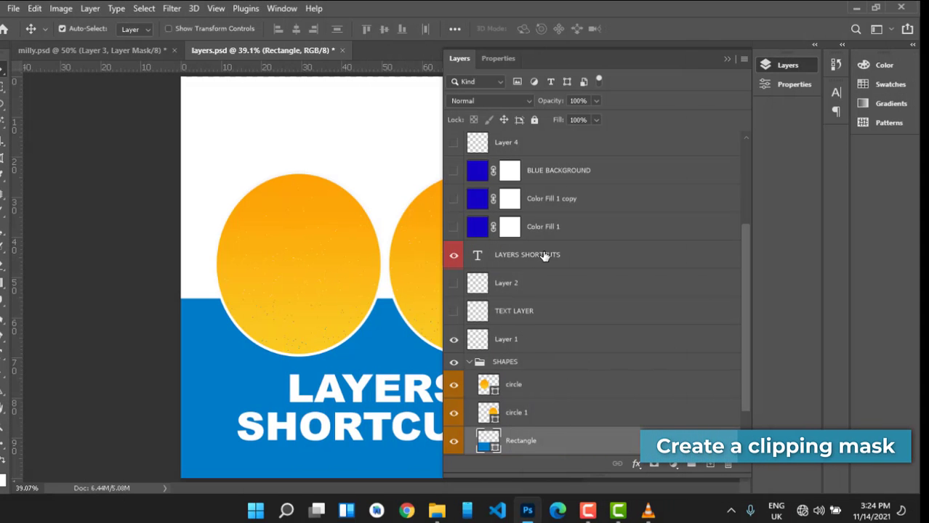
- Make LAYERS SHORTCUTS the active layer and set its blend mode to Dissolve
click(544, 256)
right_click(544, 256)
click(509, 310)
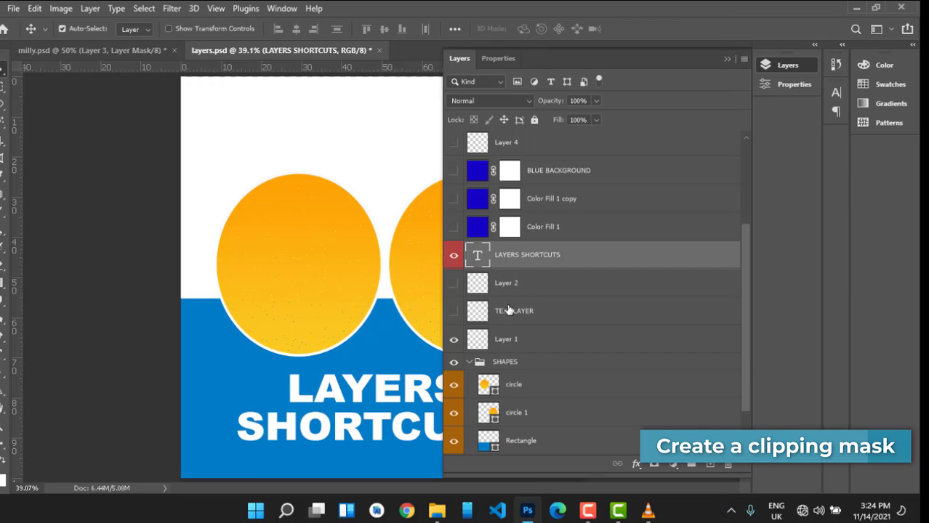
key(shift+plus)
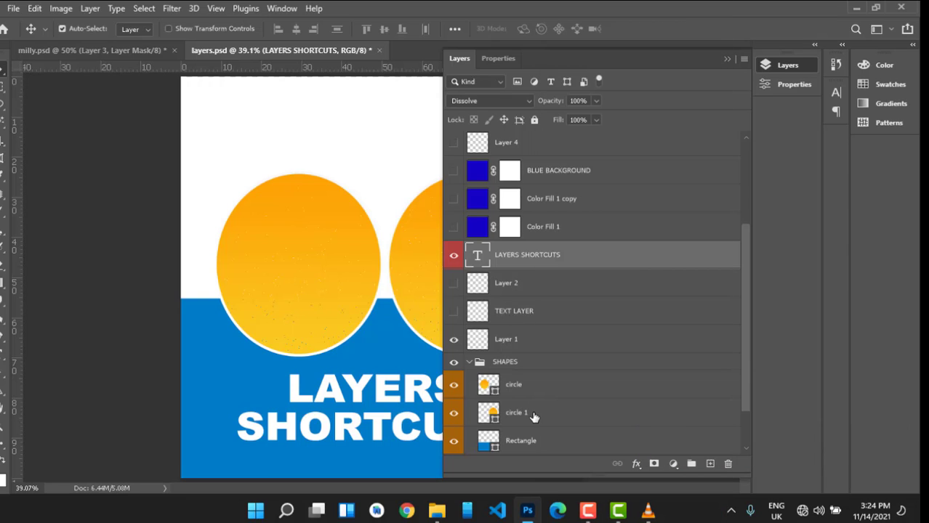
- Clip the circle 1 layer to the Rectangle layer below it, then release the clipping mask
click(532, 416)
right_click(533, 416)
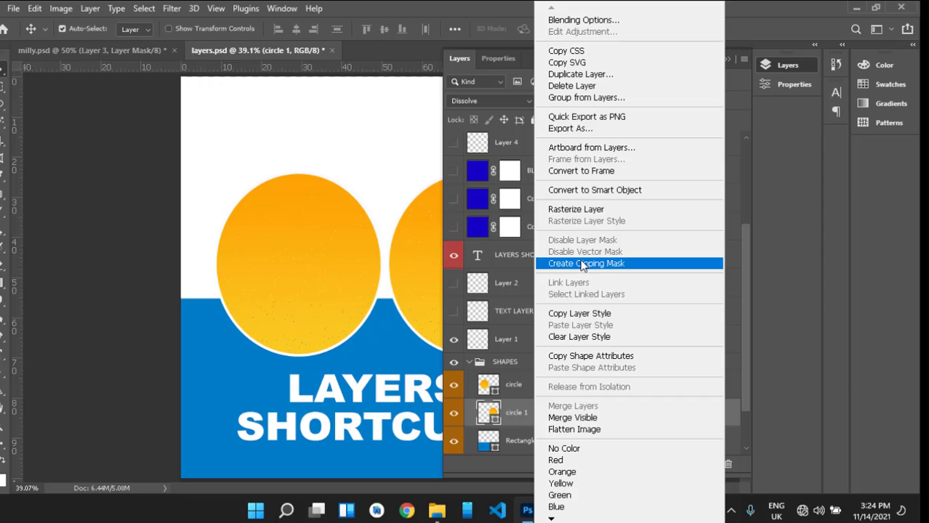
click(517, 416)
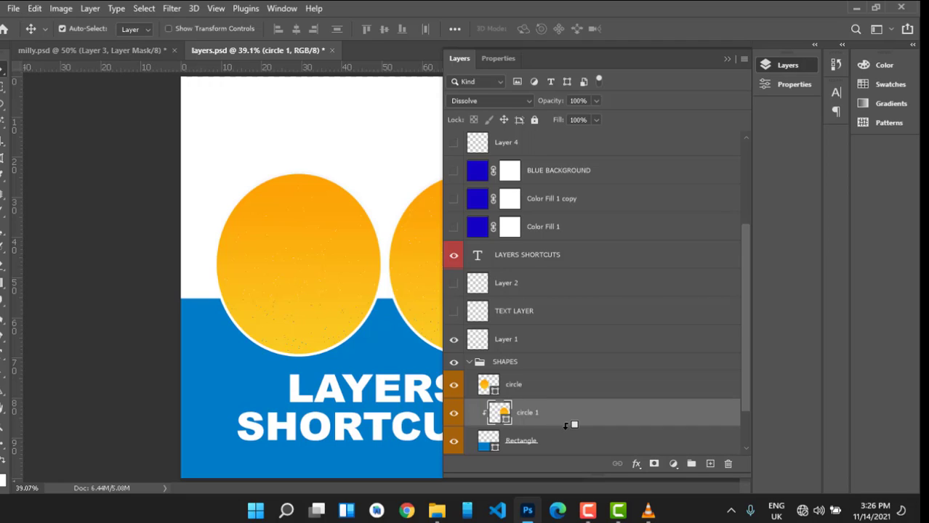
alt+click(566, 426)
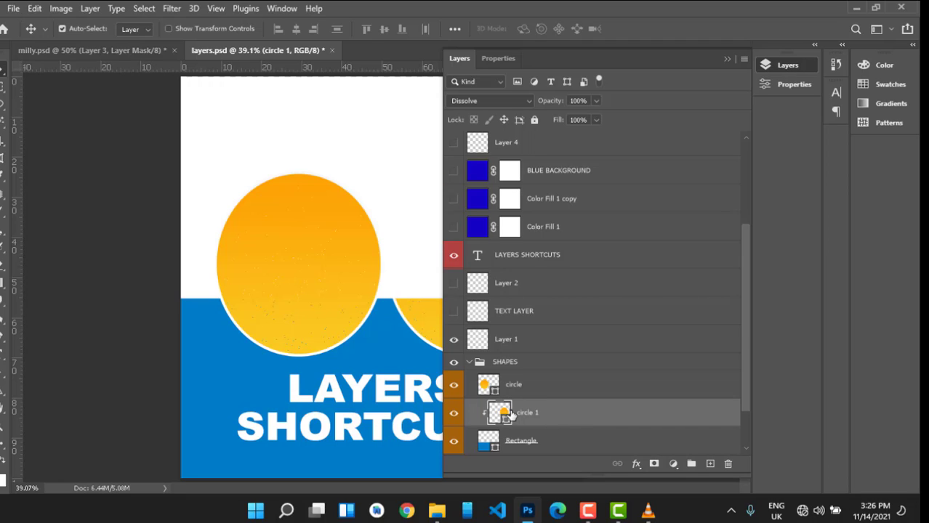
alt+click(558, 425)
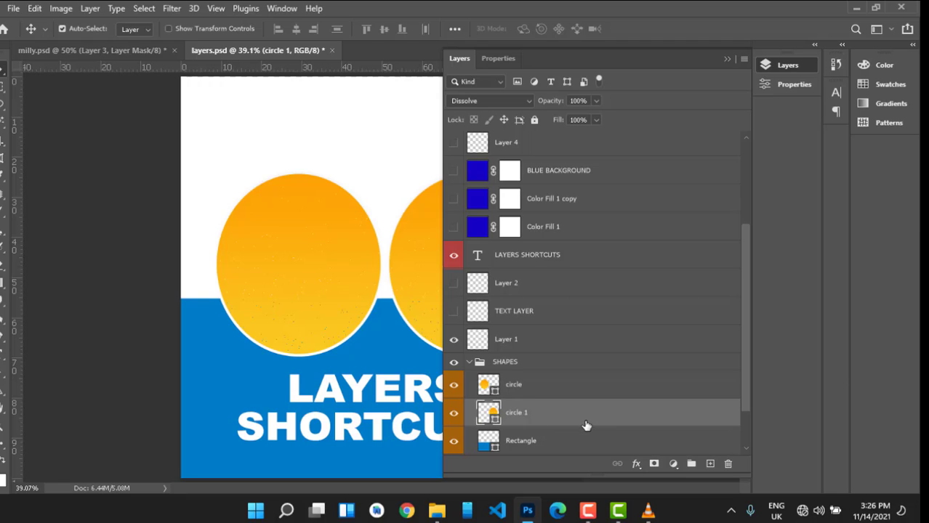
- Clip circle 1 to the Rectangle layer again and narrow the Layers panel to reveal more of the canvas
key(ctrl+alt+g)
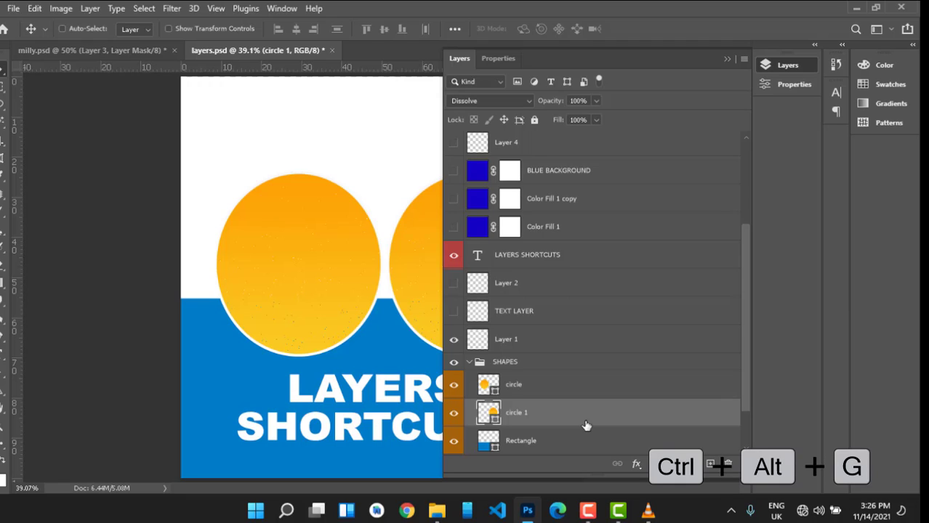
key(ctrl+alt+g)
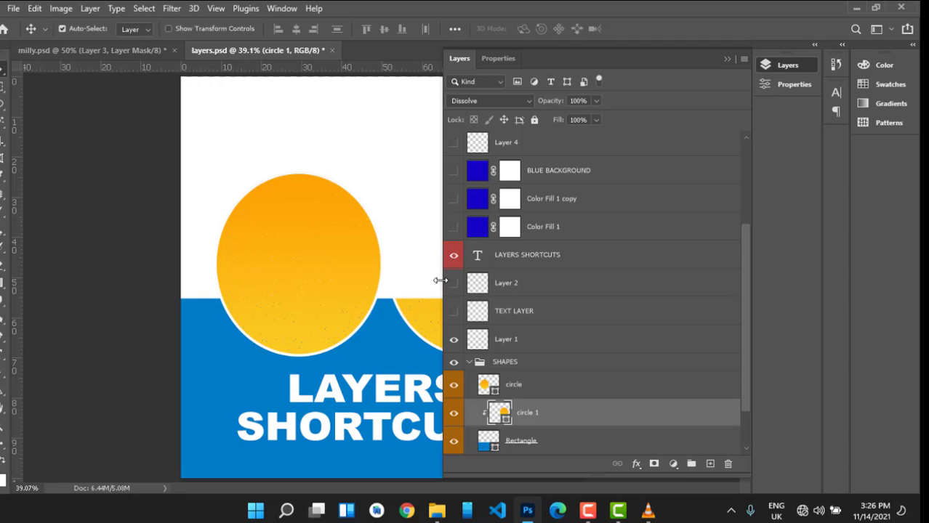
drag(443, 277, 546, 276)
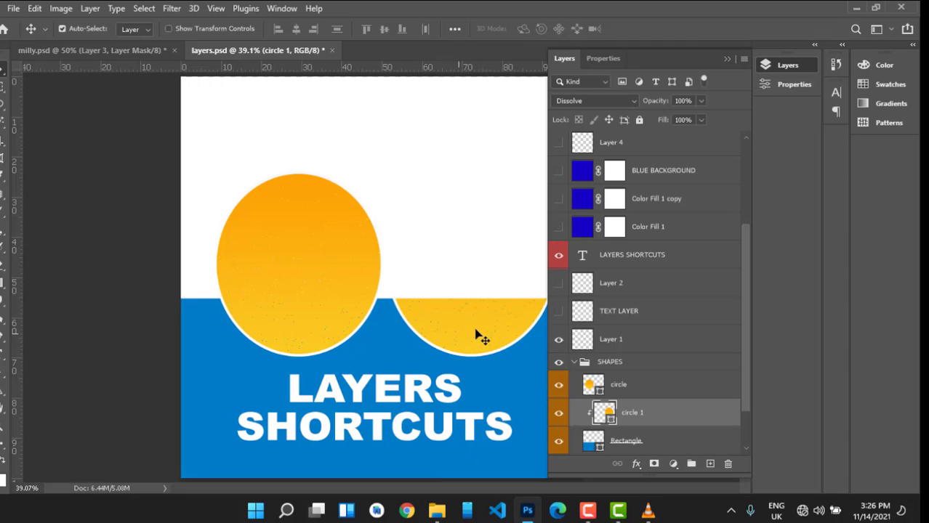
- Release circle 1 from its clipping mask on the Rectangle layer
key(ctrl+alt+g)
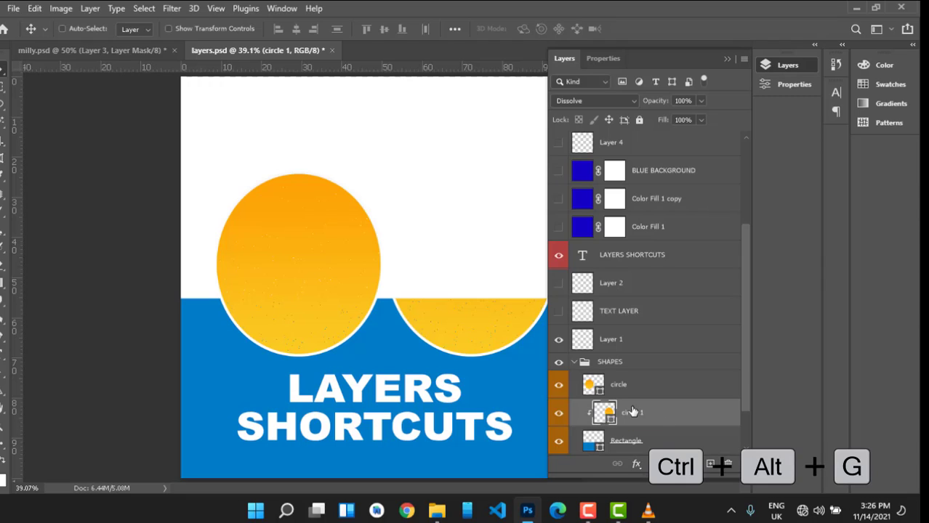
key(ctrl+alt+g)
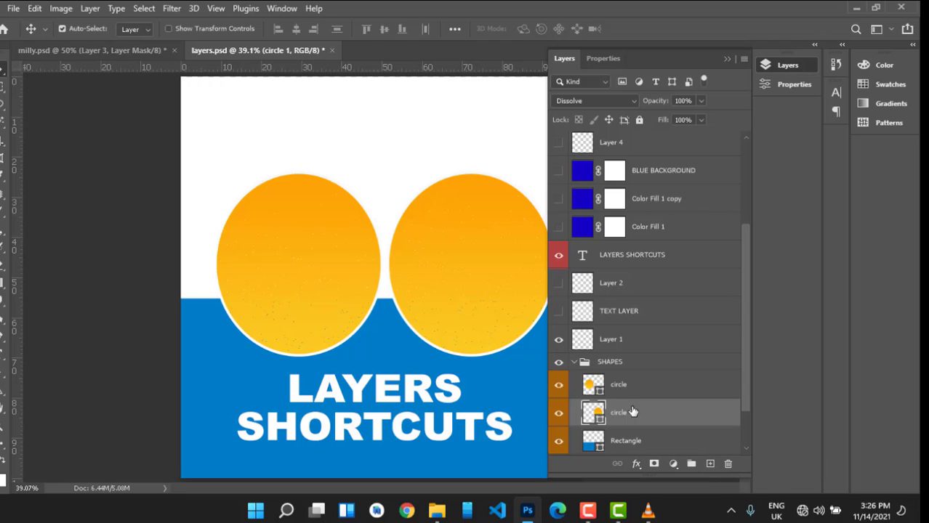
- Delete Layer 1 above the SHAPES group and Layer 4 above BLUE BACKGROUND
click(674, 338)
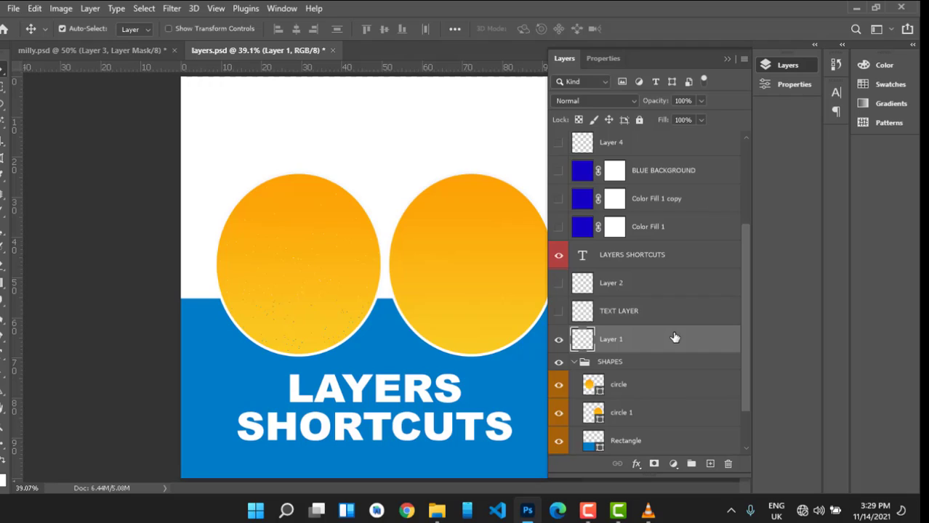
key(BackSpace)
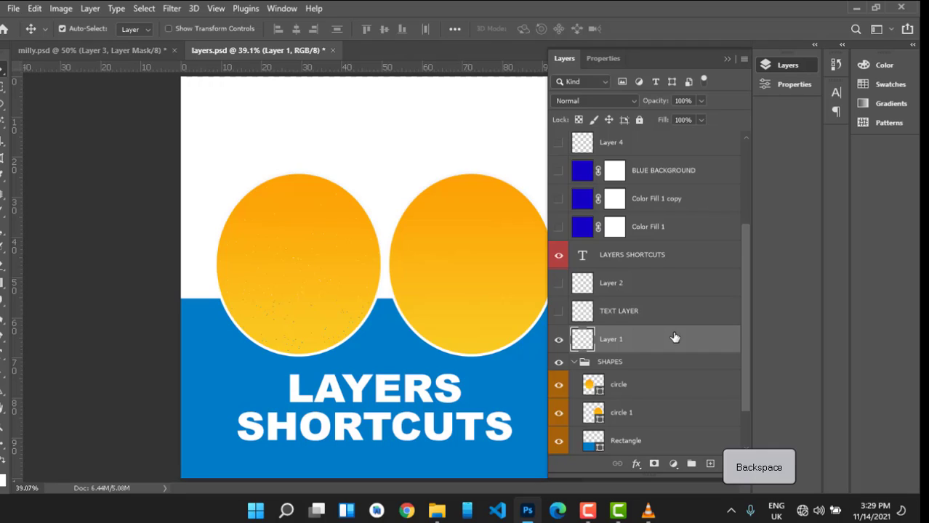
key(BackSpace)
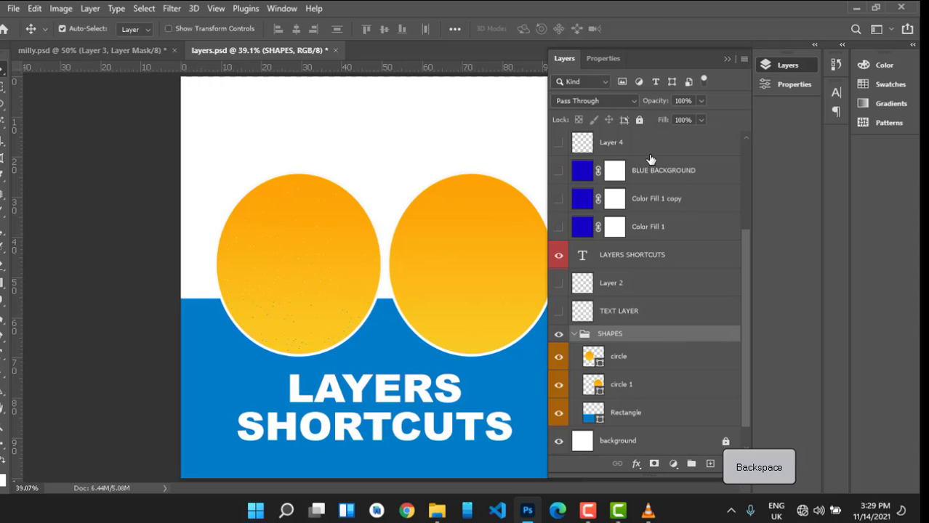
click(629, 152)
key(BackSpace)
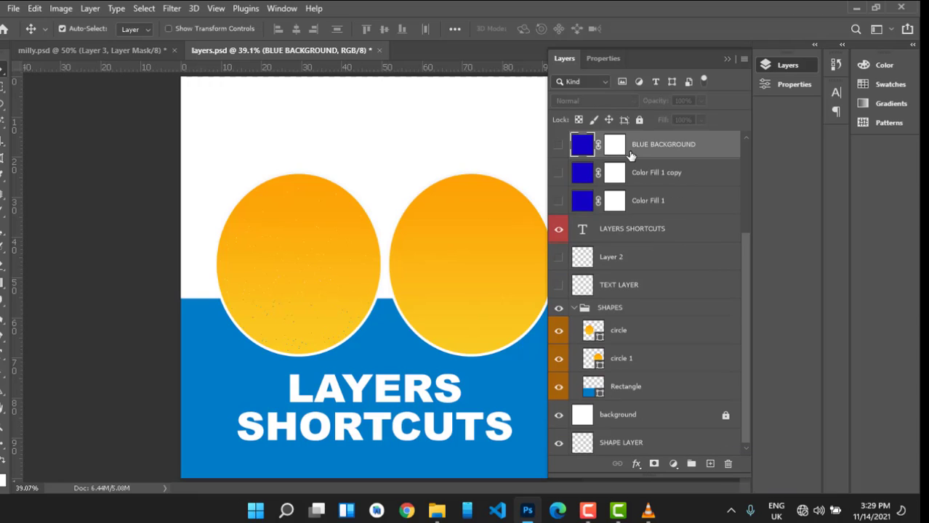
- Delete the layers from BLUE BACKGROUND down to TEXT LAYER, and undo the extra deletion of the SHAPES group
key(BackSpace)
key(BackSpace)
key(BackSpace)
key(BackSpace)
key(BackSpace)
key(BackSpace)
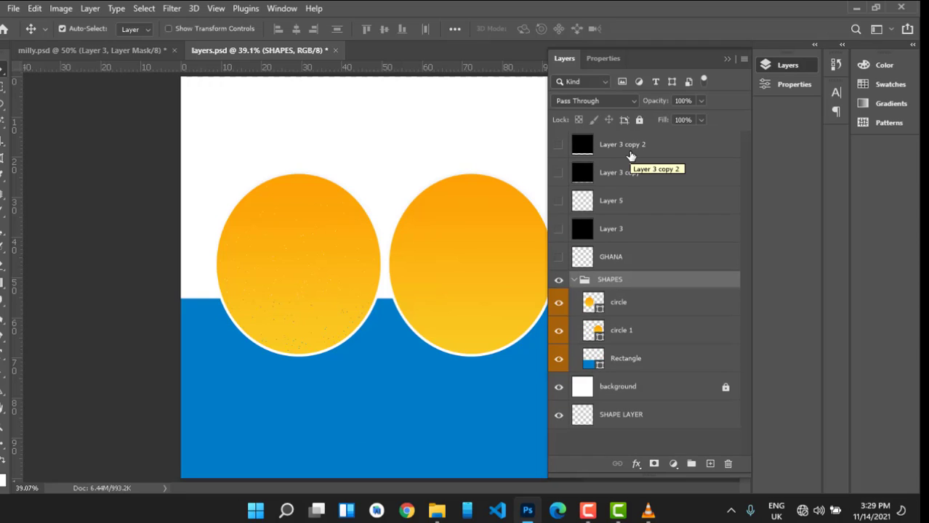
key(Delete)
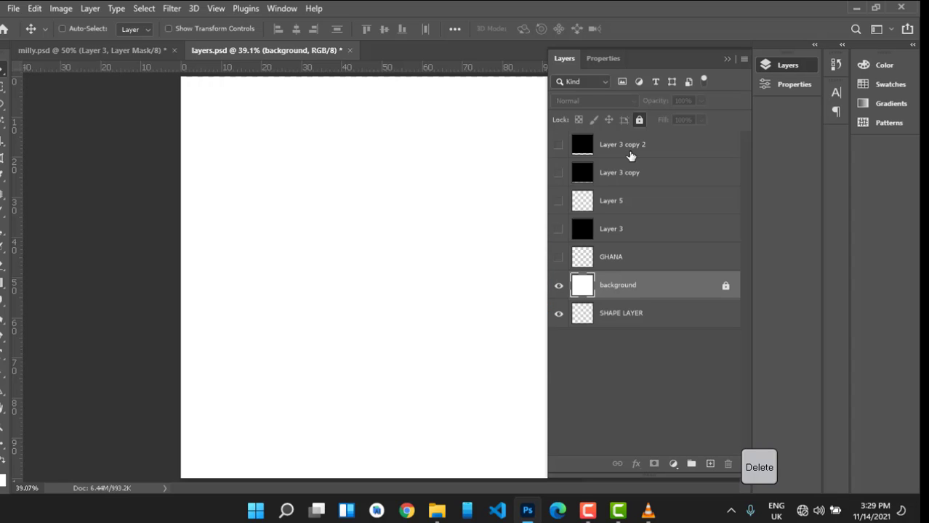
key(ctrl+z)
- Delete the Layer 3 copy 2, Layer 3 copy, Layer 5, Layer 3 and GHANA layers above the SHAPES group
click(628, 143)
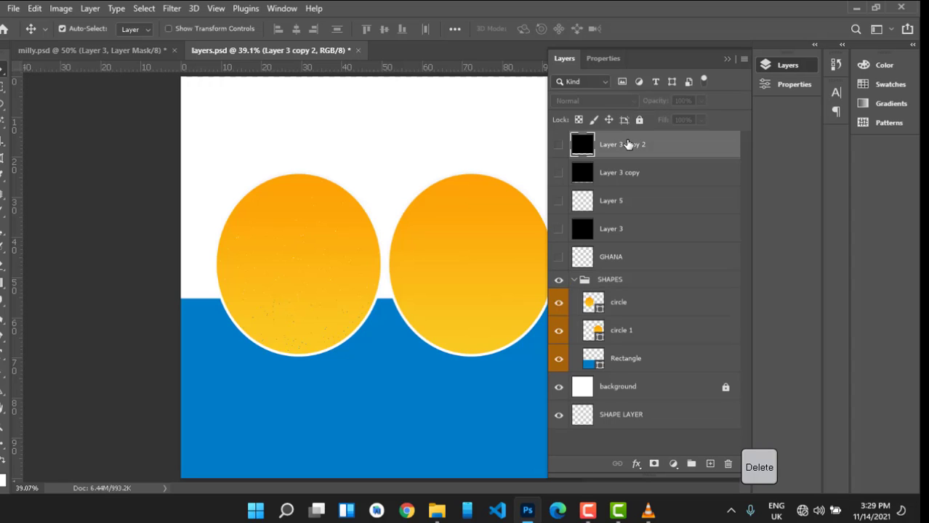
key(Delete)
key(Delete)
key(Delete)
key(Delete)
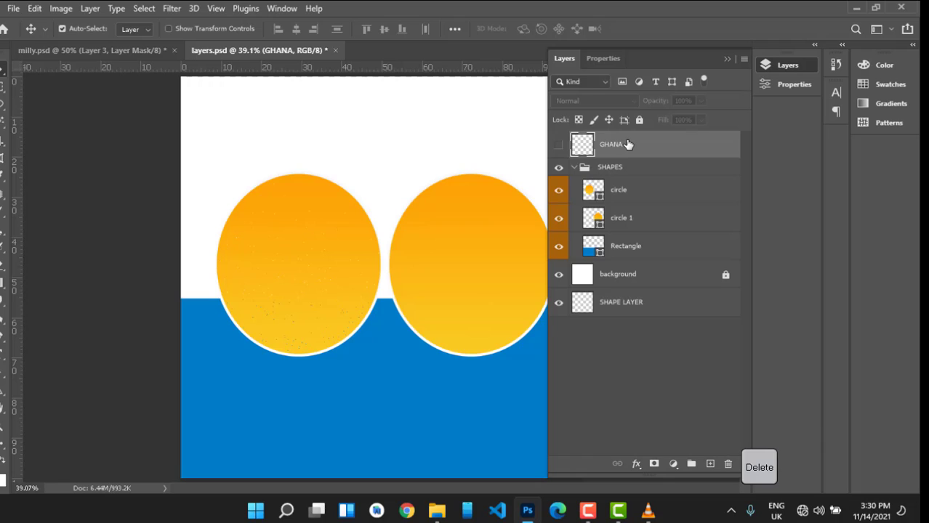
key(Delete)
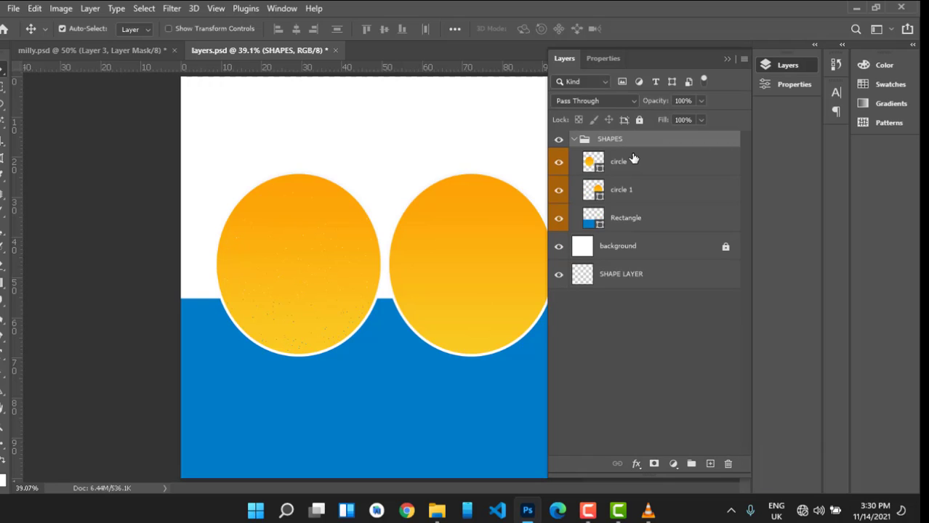
- Set the SHAPES group's blend mode to Dissolve, and lock and unlock the circle layer twice
key(alt+shift+i)
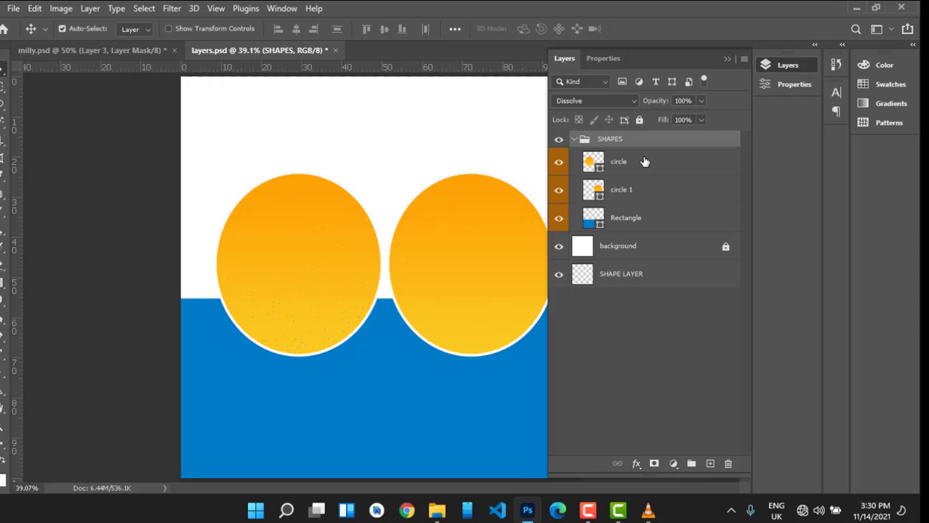
click(643, 161)
key(slash)
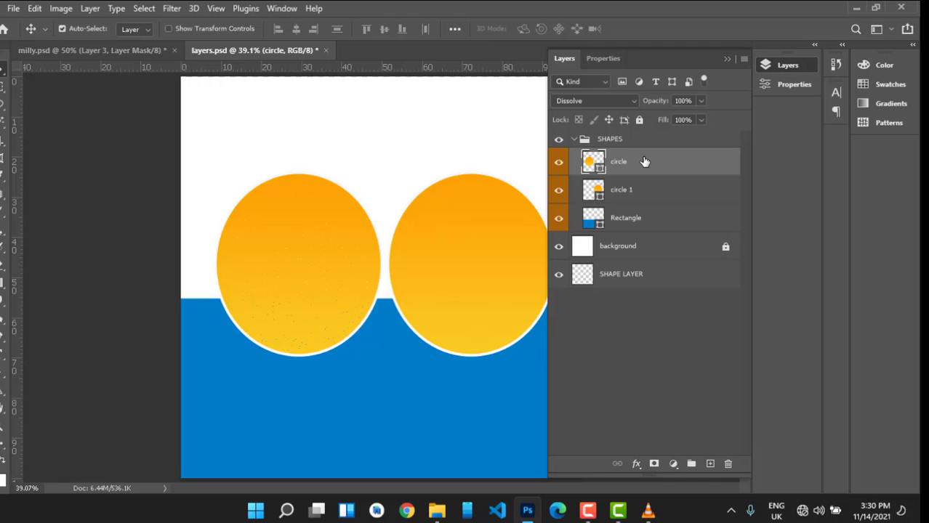
key(slash)
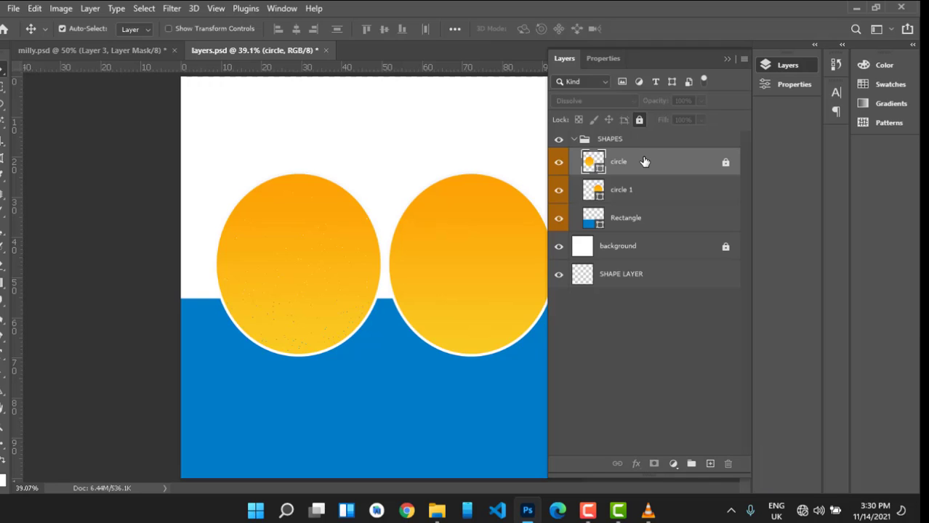
key(slash)
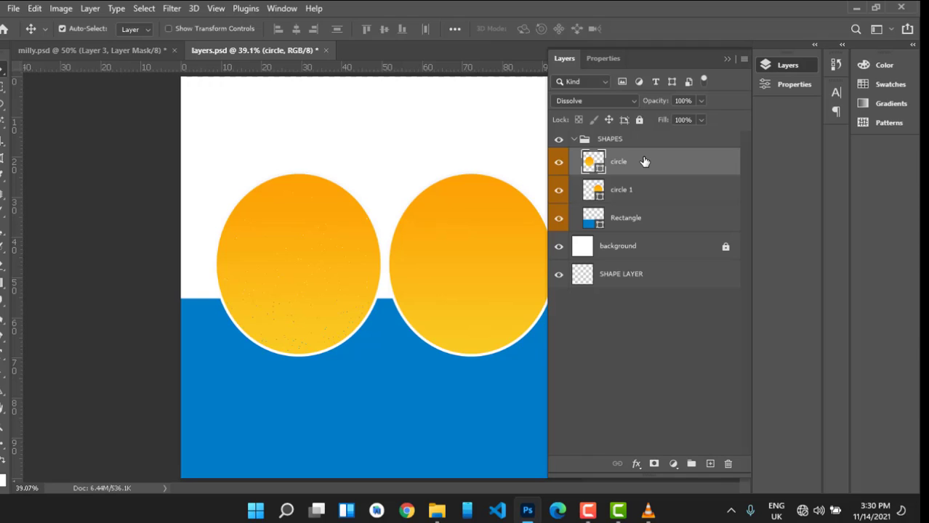
key(slash)
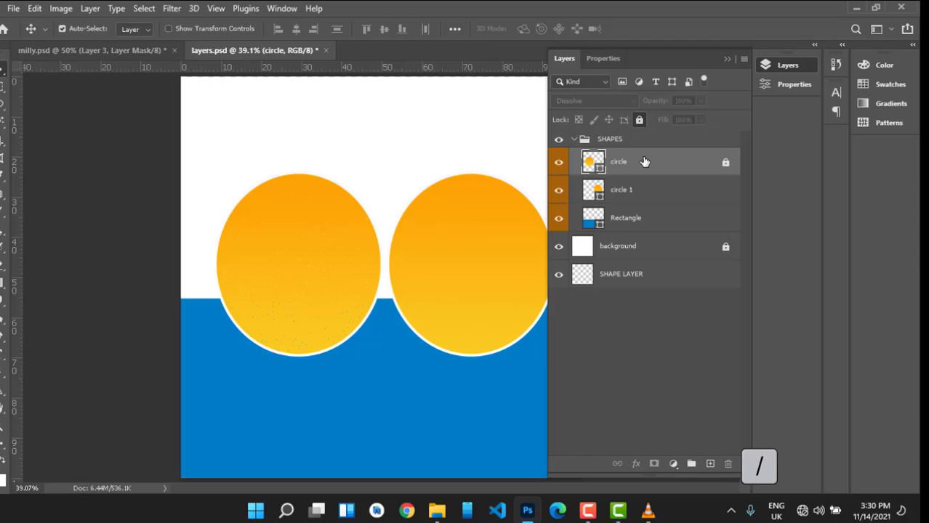
key(slash)
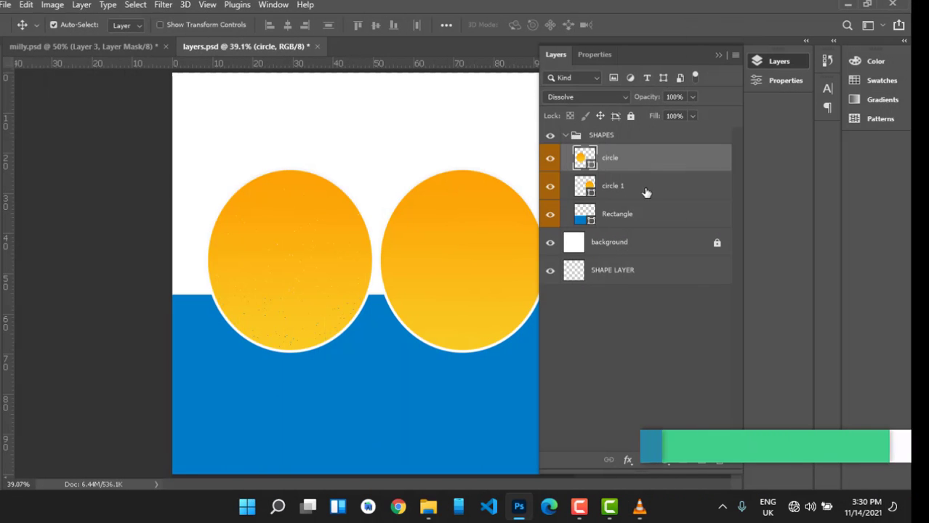
- Set the circle layer's blend mode to Normal and unlock the background layer
key(shift+minus)
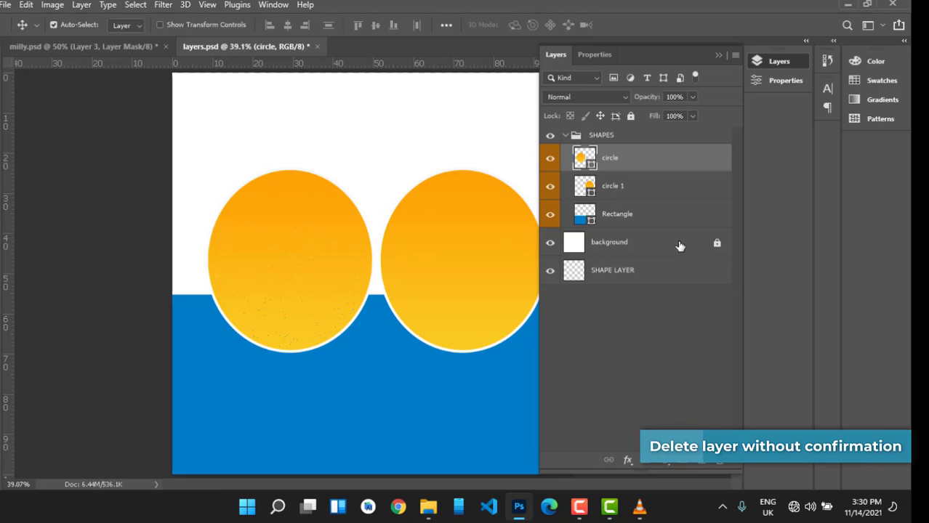
click(680, 246)
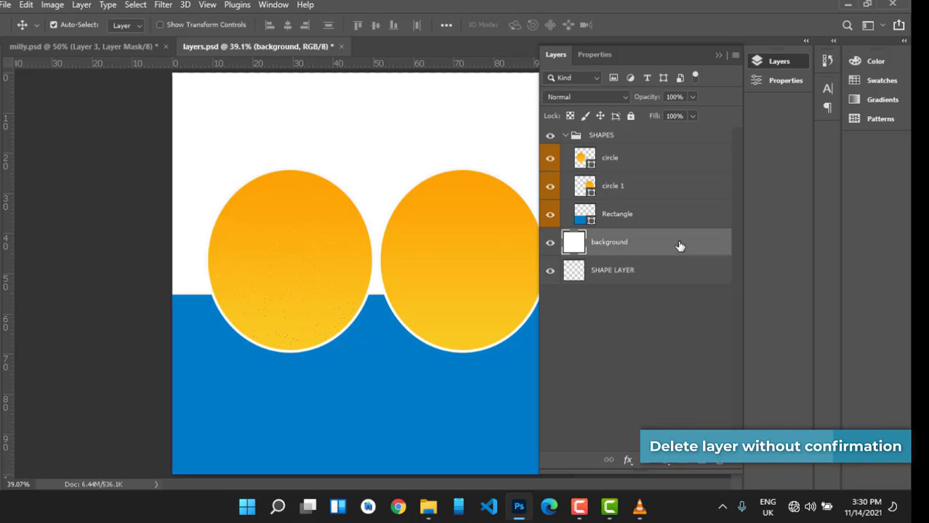
- Delete SHAPE LAYER below the background without a confirmation prompt
click(656, 283)
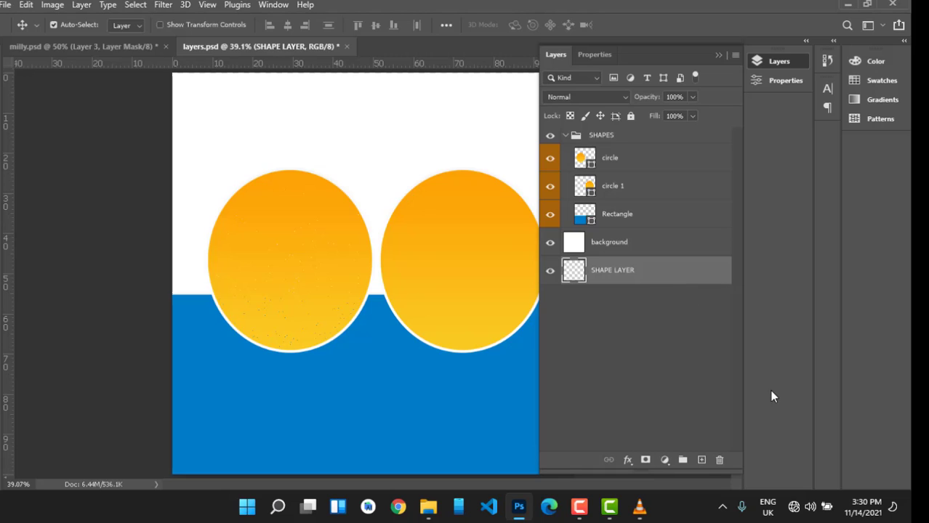
alt+click(720, 461)
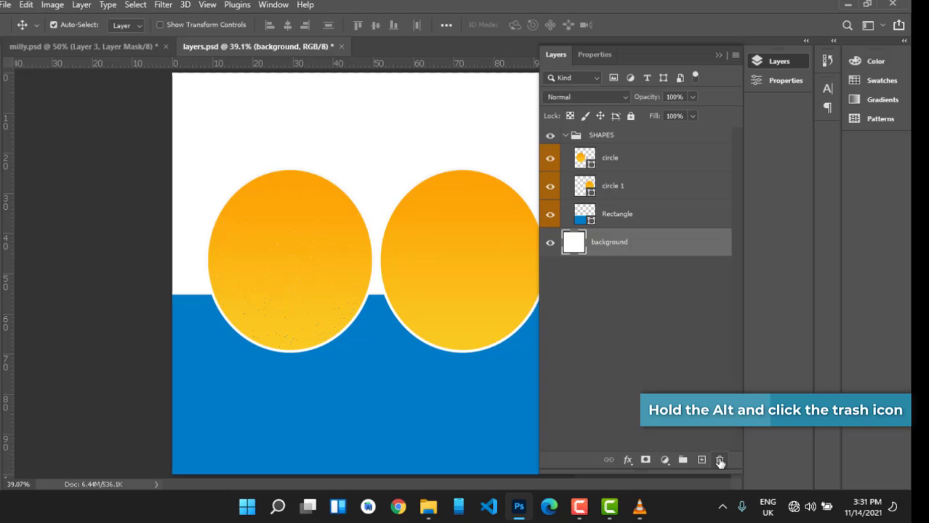